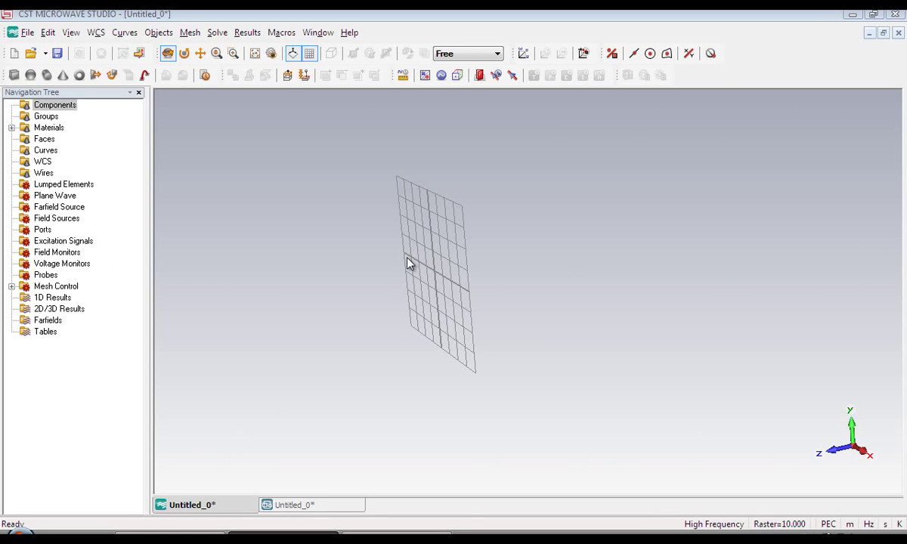
Step: Activate the local working coordinate system from the WCS menu
{"action": "left_click", "coordinate": [96, 33]}
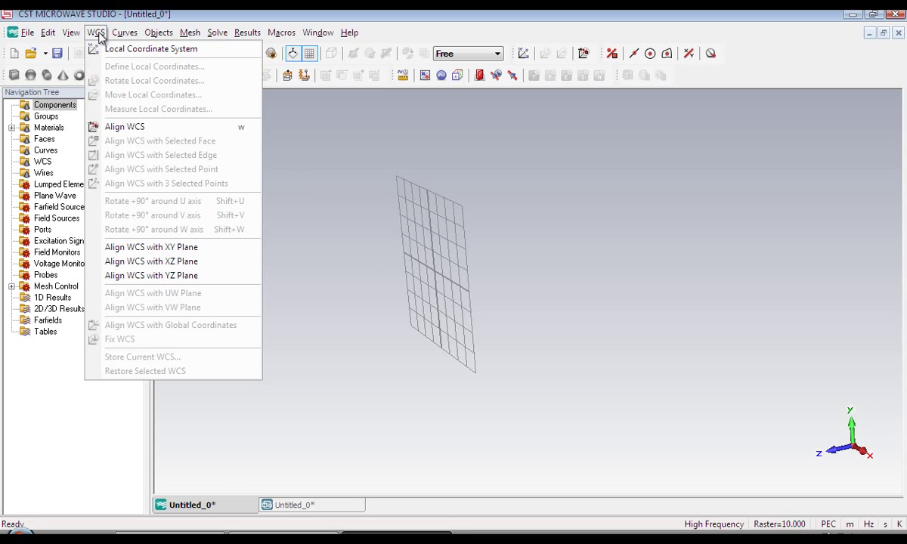
{"action": "left_click", "coordinate": [103, 52]}
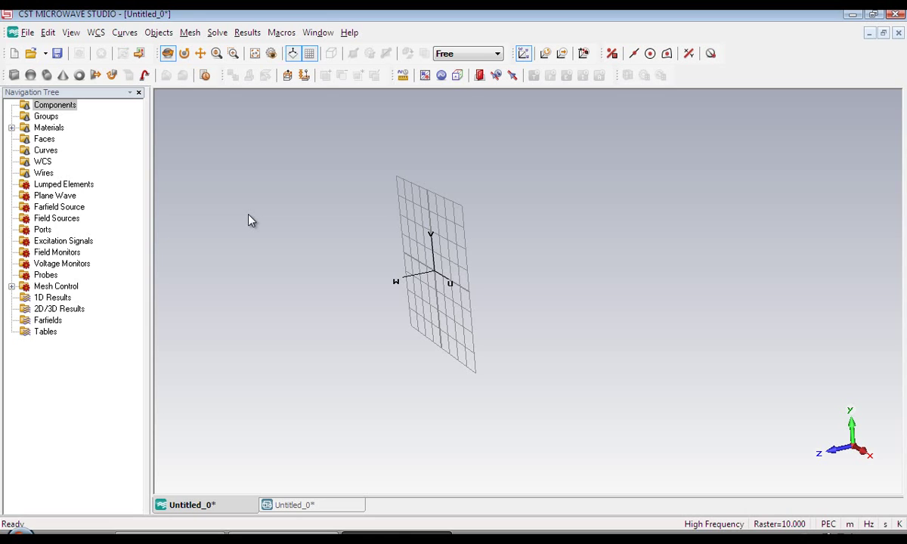
Step: Add parameters L = 40, W = 30 and T = 10 in the Parameter List
{"action": "left_click", "coordinate": [70, 32]}
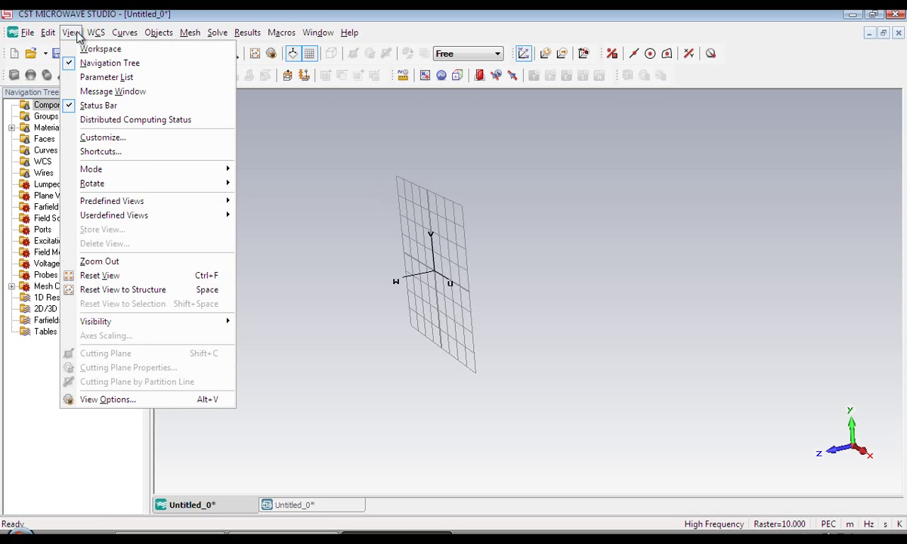
{"action": "left_click", "coordinate": [84, 75]}
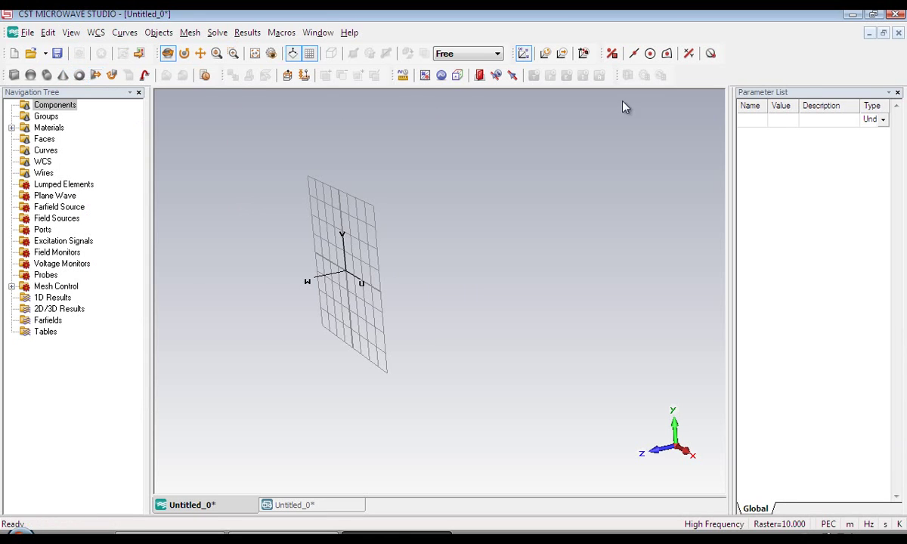
{"action": "left_click", "coordinate": [756, 121]}
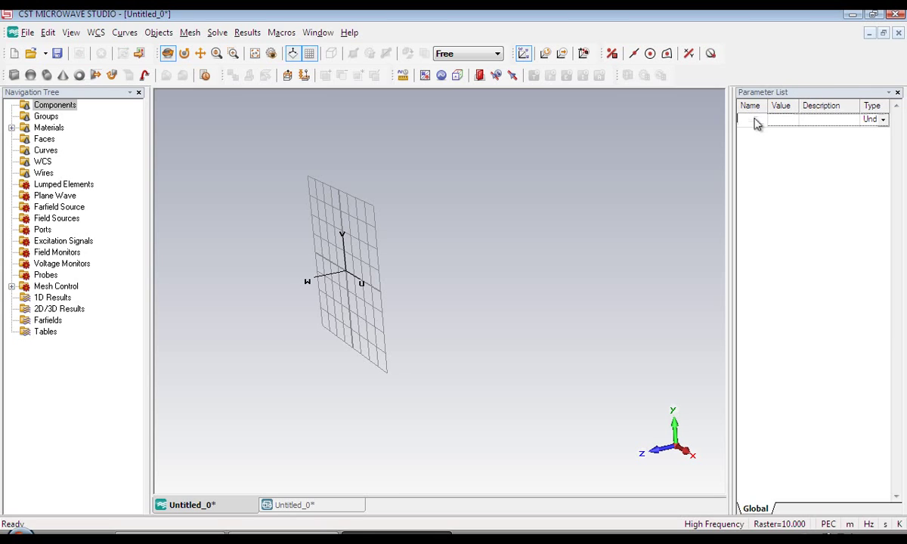
{"action": "type", "text": "L"}
{"action": "key", "text": "Tab"}
{"action": "type", "text": "4"}
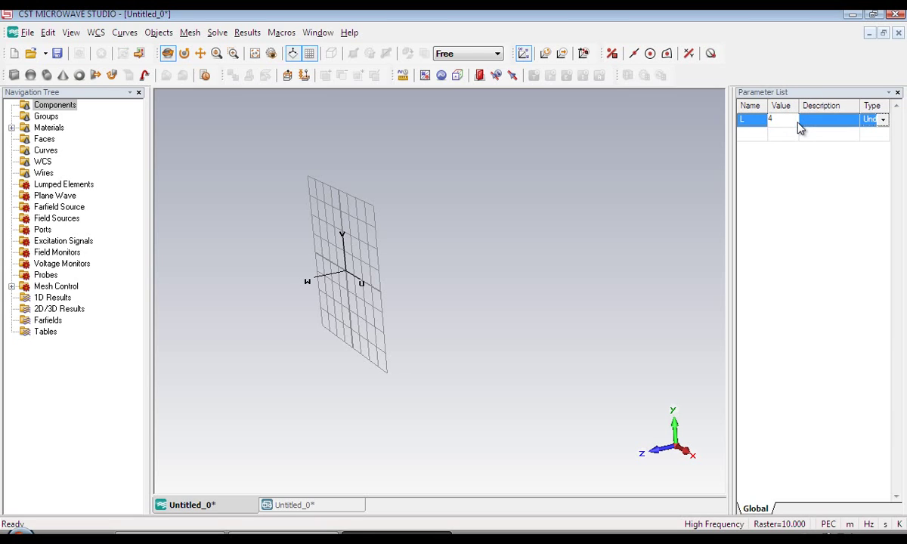
{"action": "type", "text": "0"}
{"action": "left_click", "coordinate": [761, 142]}
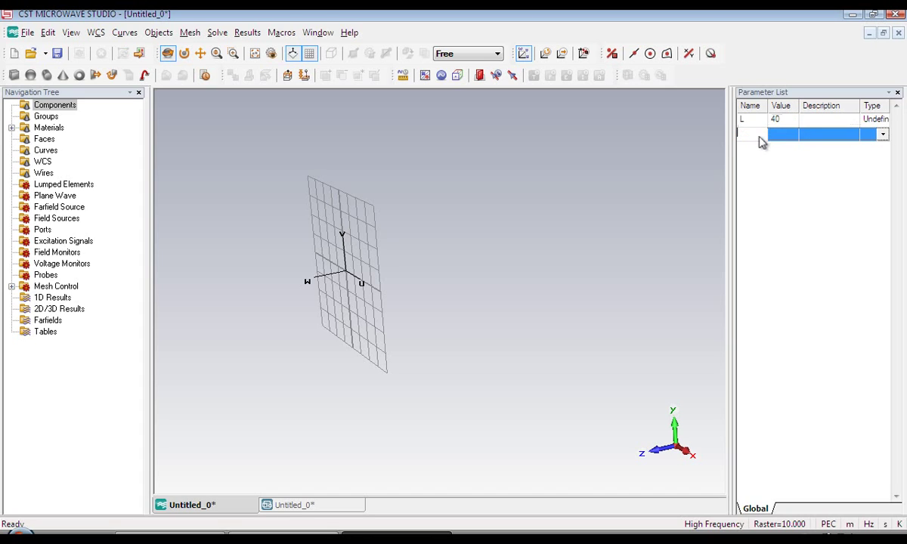
{"action": "type", "text": "W"}
{"action": "key", "text": "Tab"}
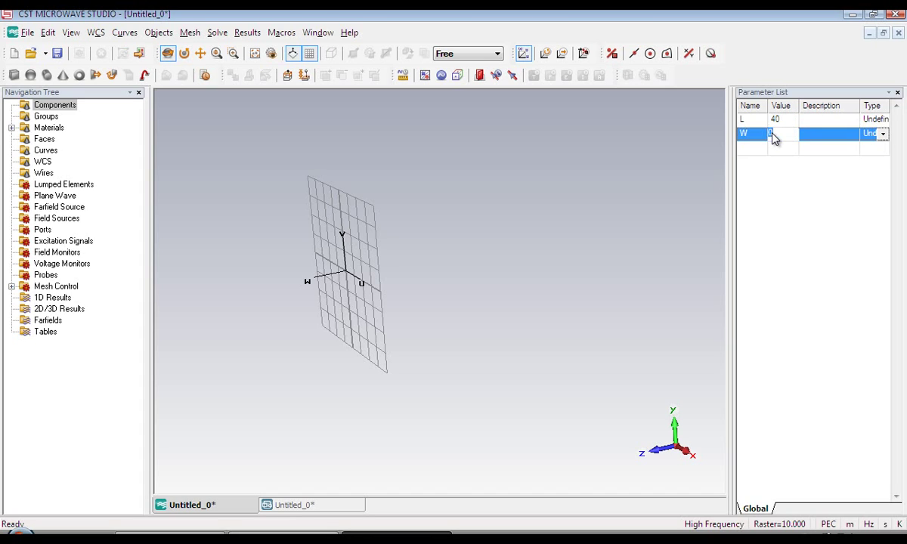
{"action": "type", "text": "30"}
{"action": "left_click", "coordinate": [761, 149]}
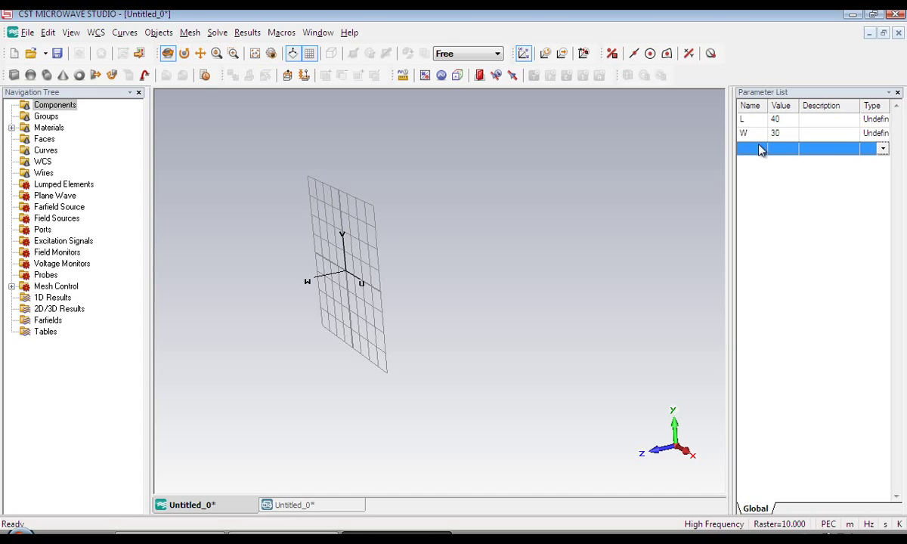
{"action": "type", "text": "T"}
{"action": "key", "text": "Tab"}
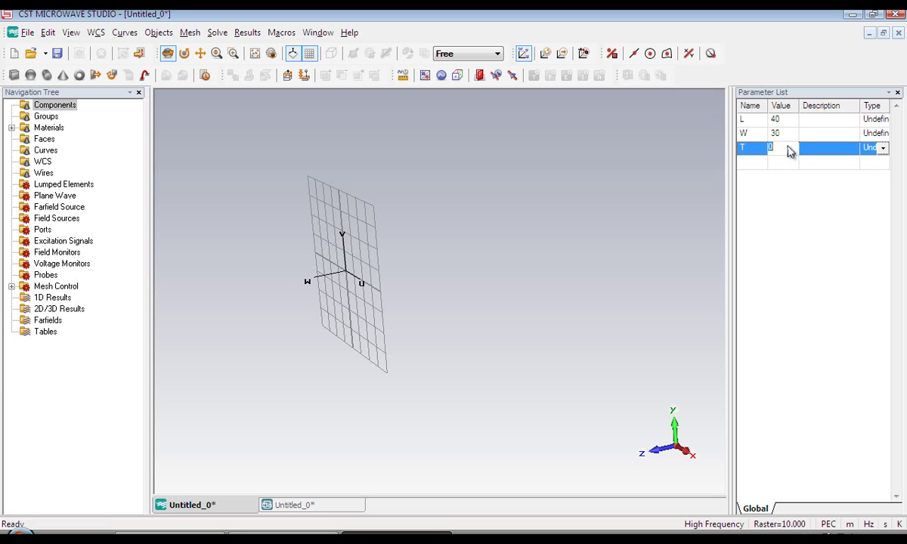
{"action": "type", "text": "10"}
Step: Set the type of parameters L, W and T to Length
{"action": "left_click", "coordinate": [882, 120]}
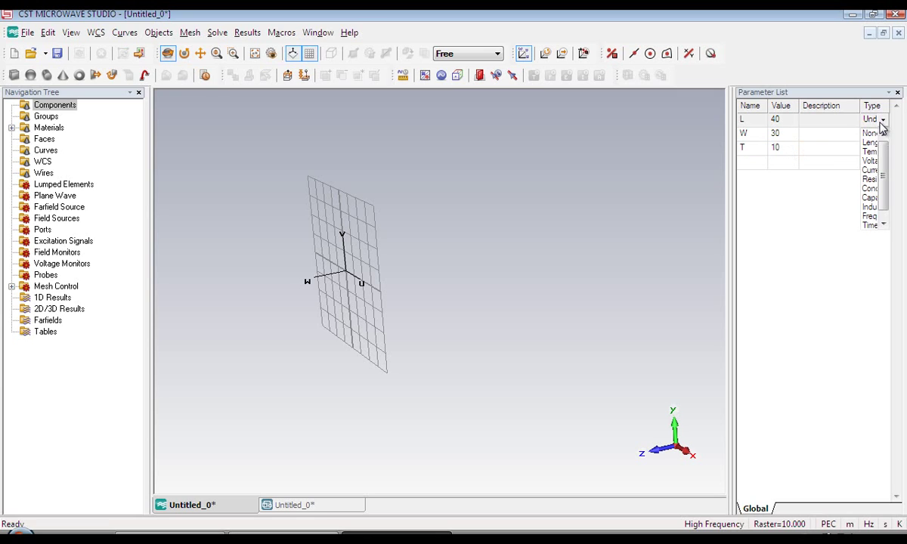
{"action": "left_click", "coordinate": [870, 142]}
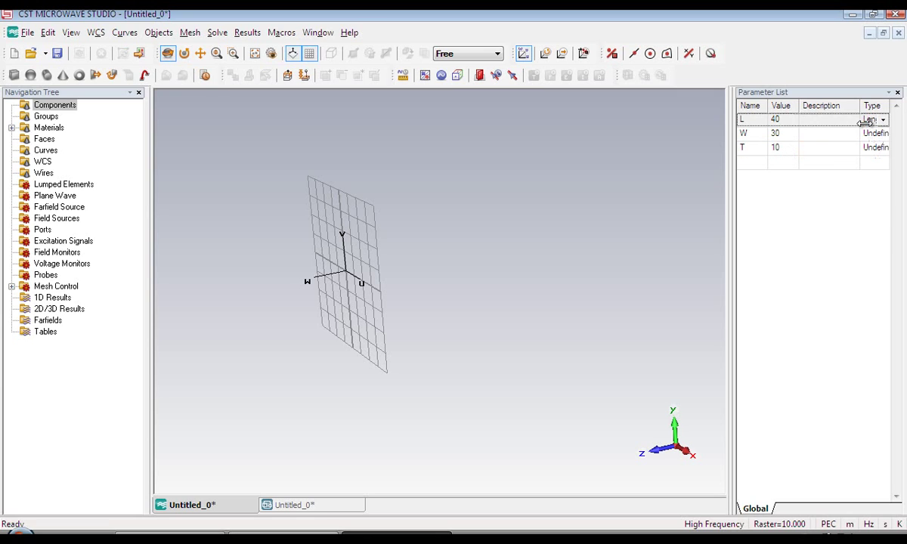
{"action": "left_click_drag", "start_coordinate": [860, 105], "coordinate": [848, 105]}
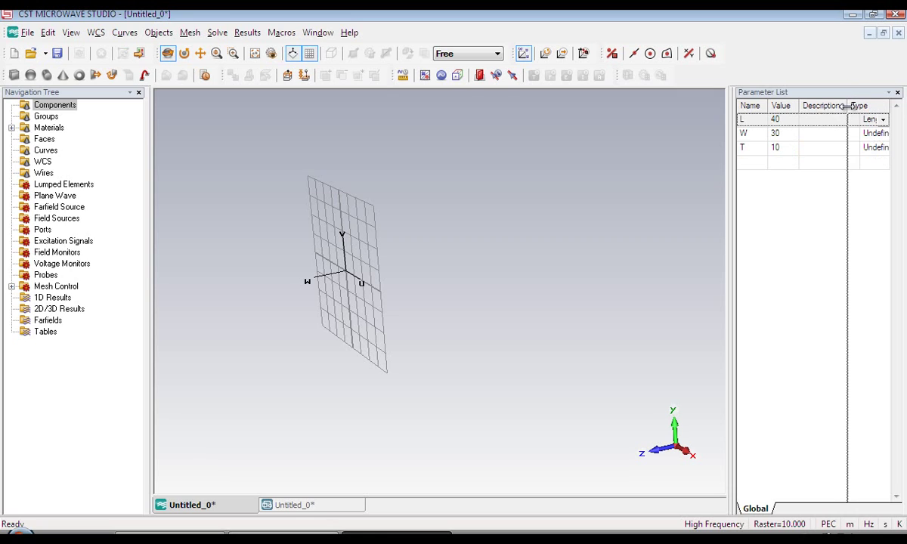
{"action": "left_click", "coordinate": [878, 134]}
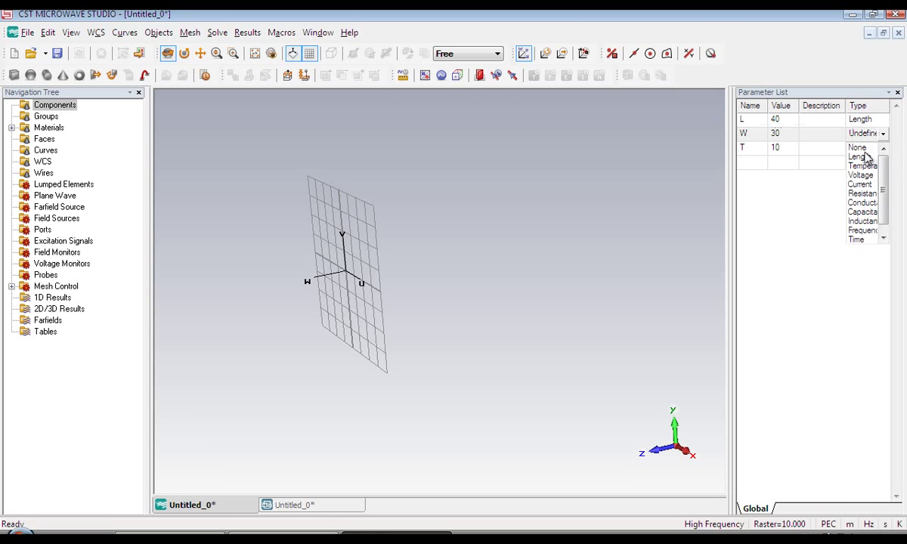
{"action": "left_click", "coordinate": [867, 156]}
{"action": "left_click", "coordinate": [880, 149]}
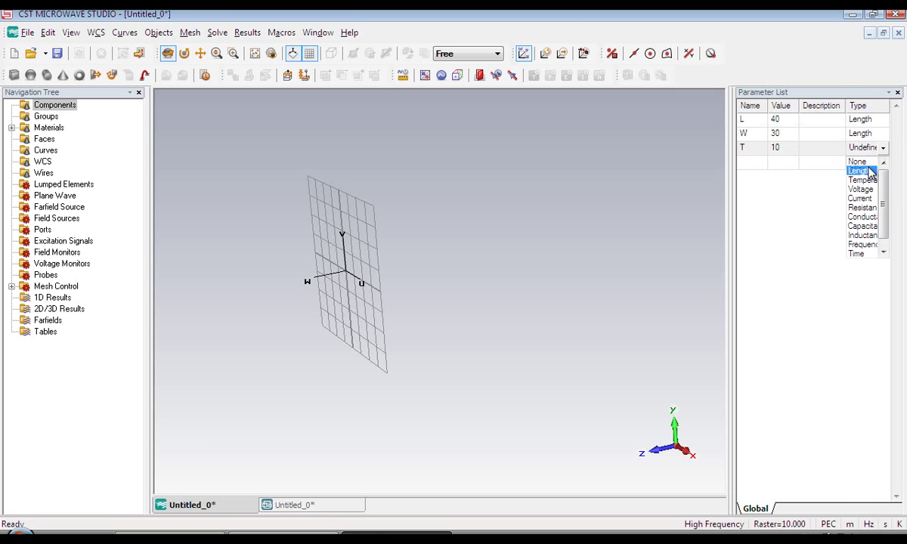
{"action": "left_click", "coordinate": [861, 171]}
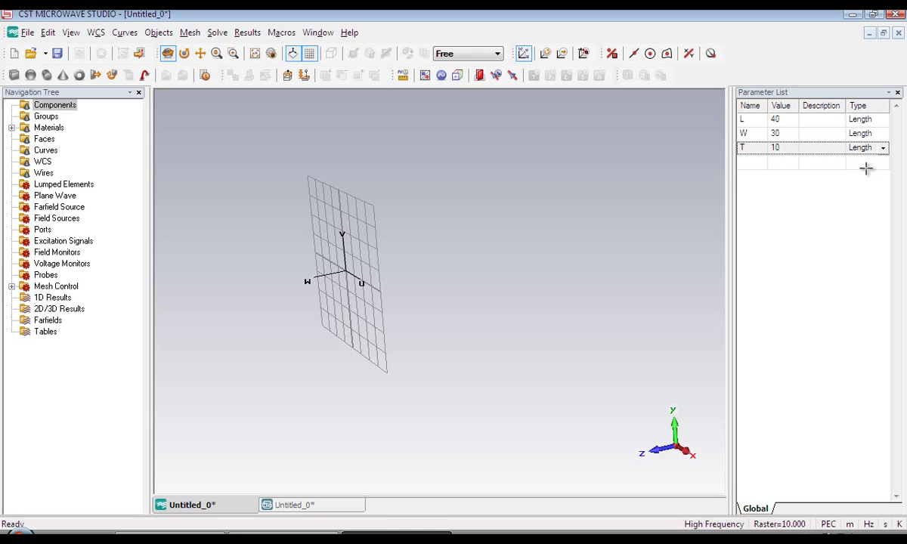
{"action": "left_click", "coordinate": [437, 201]}
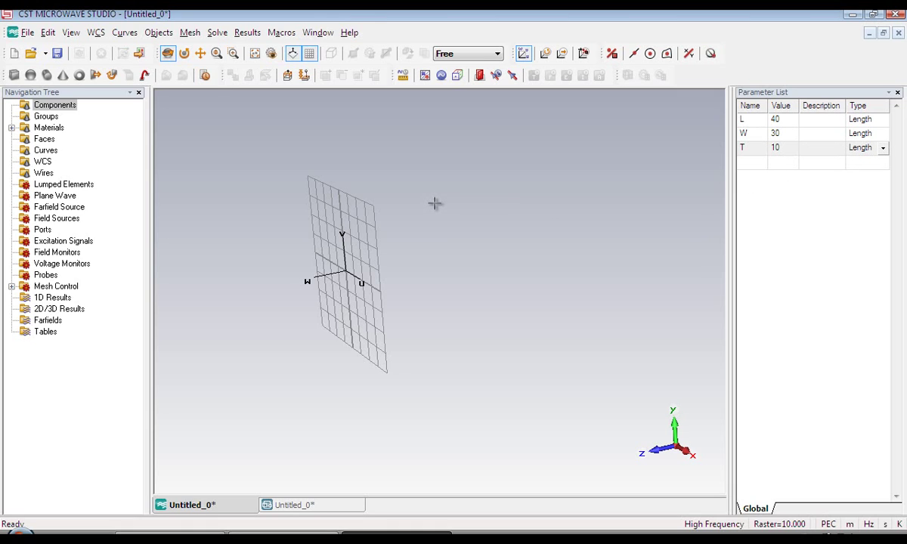
Step: Set the Units dialog's Dimensions to mm and confirm
{"action": "left_click", "coordinate": [217, 33]}
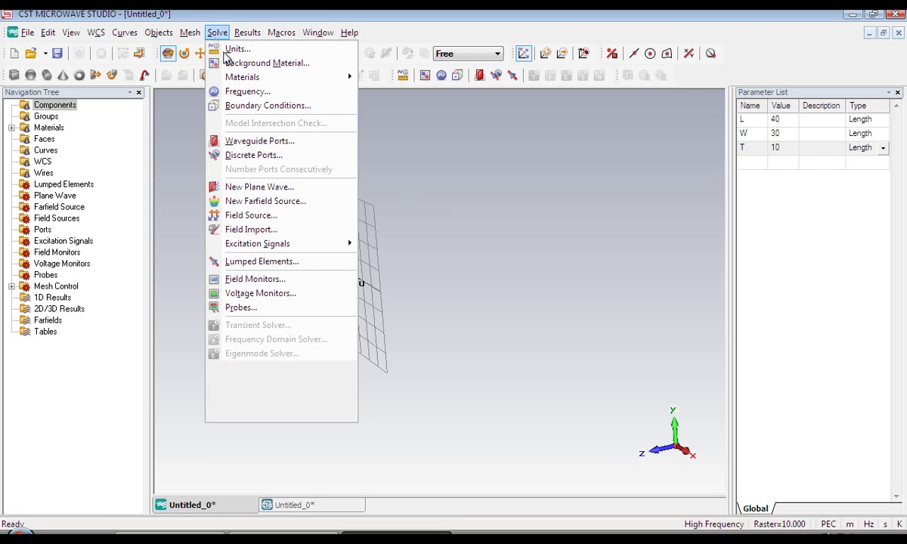
{"action": "left_click", "coordinate": [234, 48]}
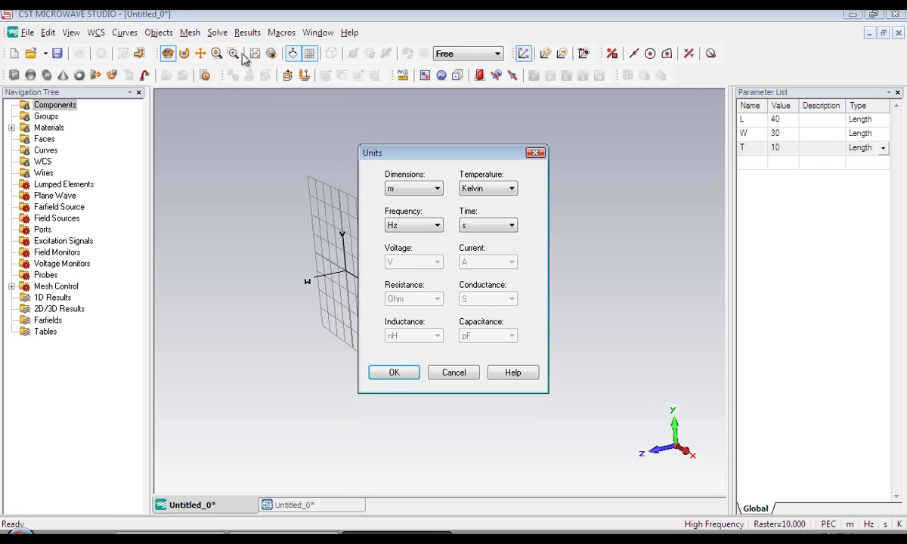
{"action": "left_click", "coordinate": [401, 189]}
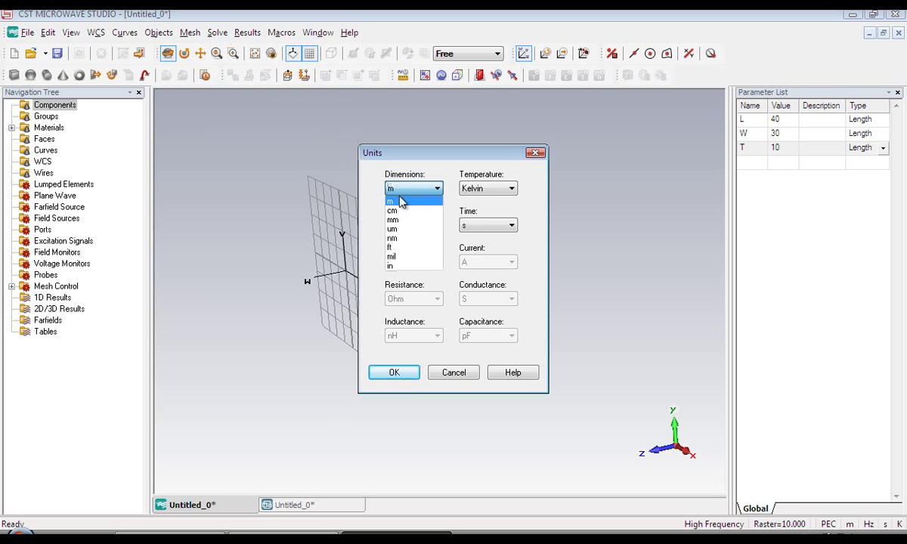
{"action": "left_click", "coordinate": [402, 222]}
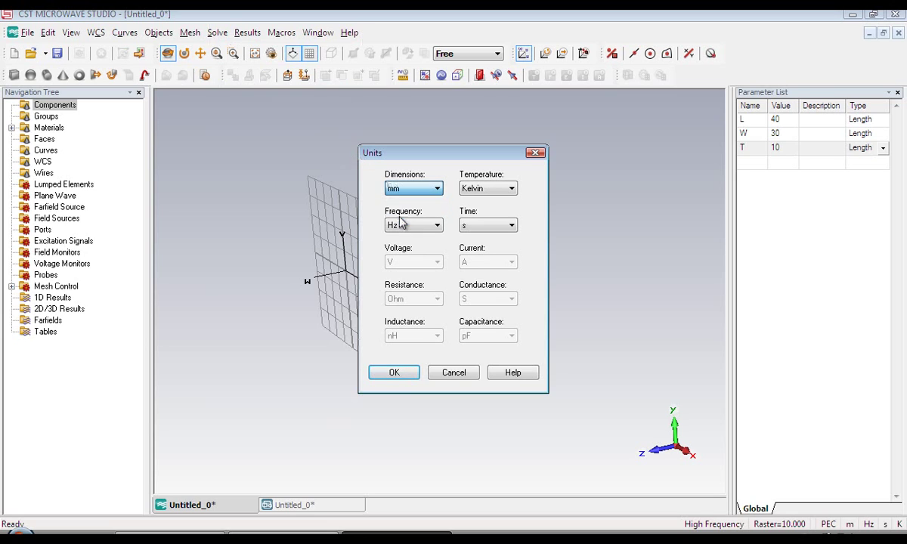
{"action": "left_click", "coordinate": [406, 373]}
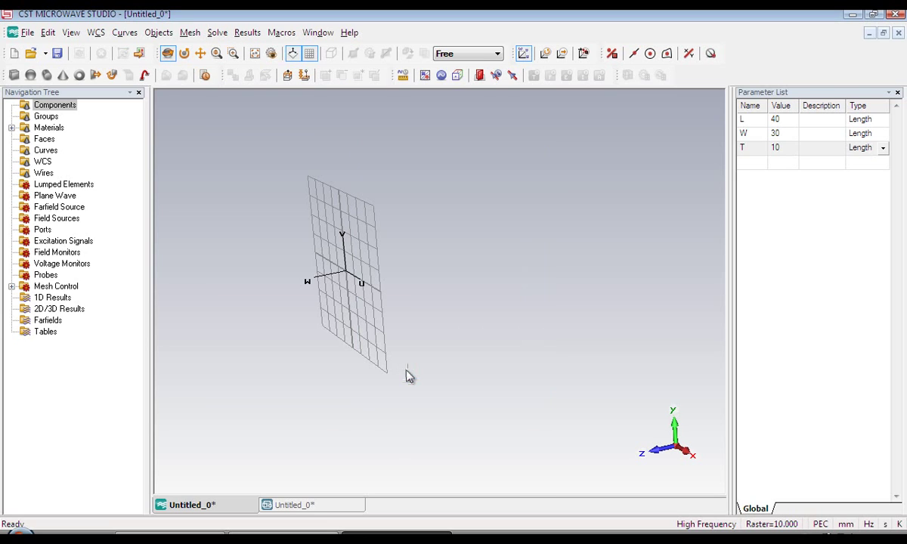
Step: Start a new brick and name it brick1
{"action": "left_click", "coordinate": [24, 74]}
{"action": "key", "text": "Escape"}
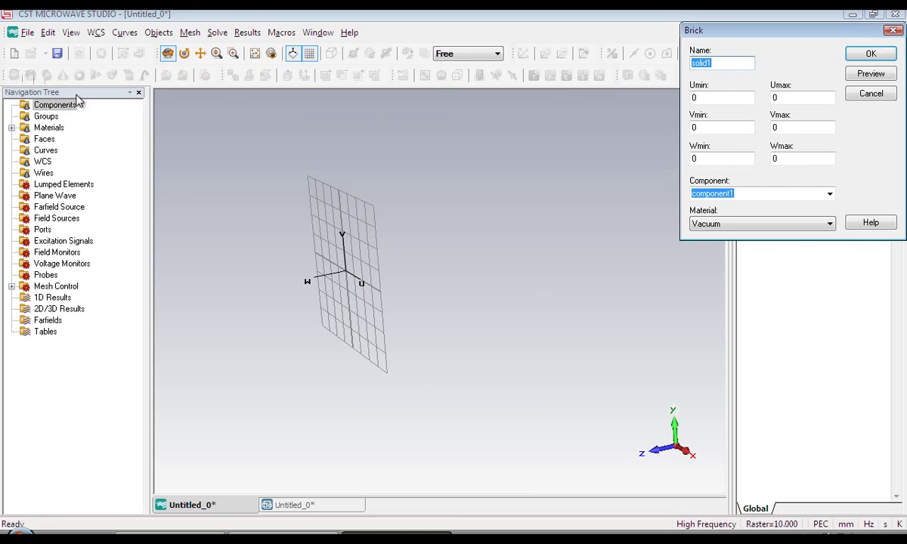
{"action": "type", "text": "brick1"}
{"action": "left_click", "coordinate": [148, 111]}
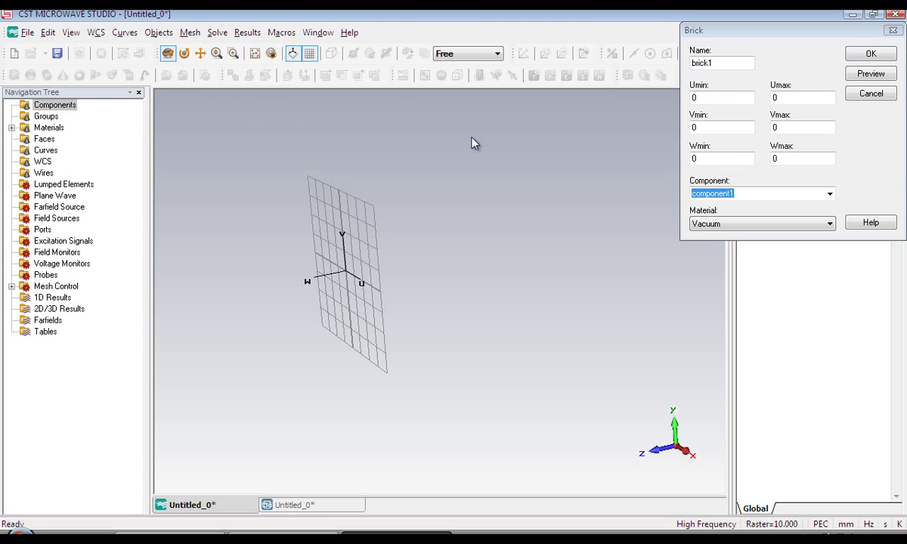
Step: Enter brick extents Vmin -L/2, Vmax L/2, Umin -W/2 and Umax W/2
{"action": "left_click", "coordinate": [693, 128]}
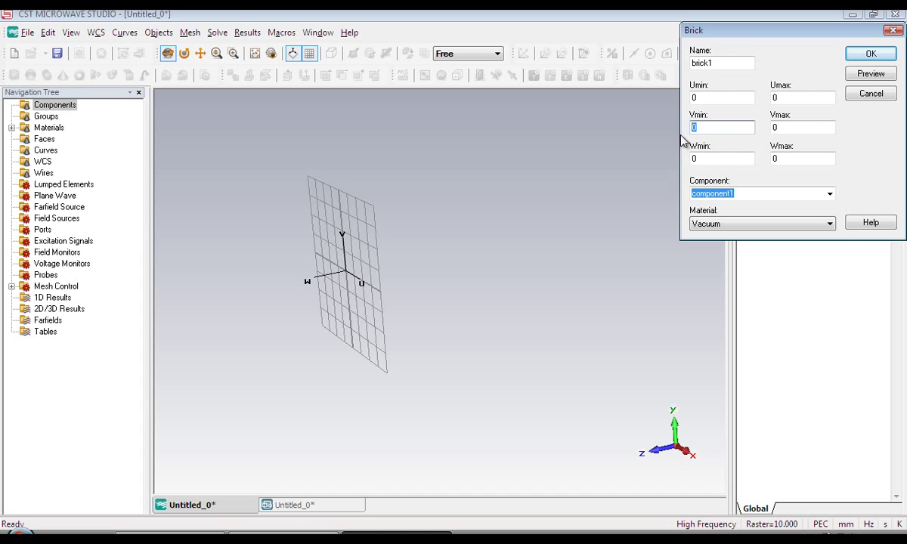
{"action": "type", "text": "-"}
{"action": "type", "text": "L/2"}
{"action": "key", "text": "Tab"}
{"action": "type", "text": "L/2"}
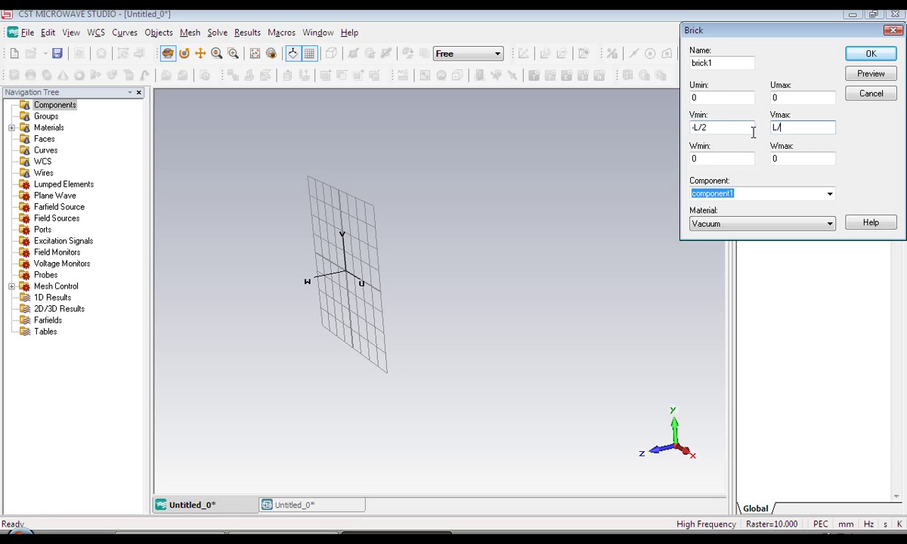
{"action": "double_click", "coordinate": [704, 97]}
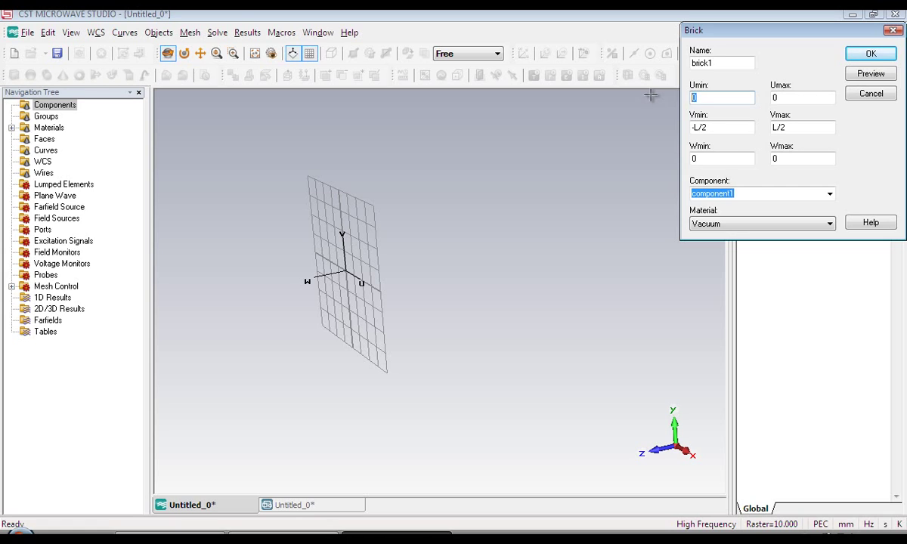
{"action": "type", "text": "-W/2"}
{"action": "key", "text": "Tab"}
{"action": "type", "text": "W"}
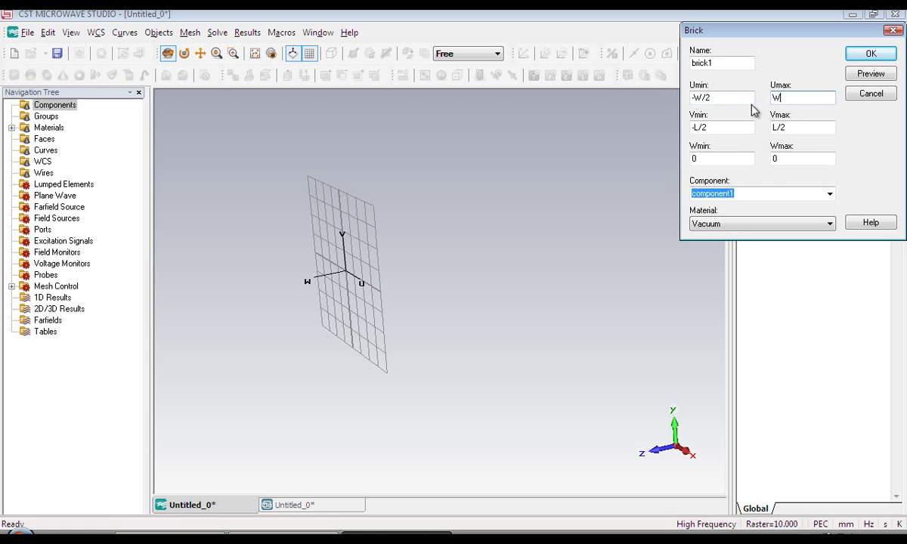
{"action": "type", "text": "/2"}
{"action": "key", "text": "Tab"}
{"action": "key", "text": "Tab"}
{"action": "key", "text": "Tab"}
Step: Preview the brick, then change its thickness to Wmin 0, Wmax T and re-preview
{"action": "type", "text": "-T"}
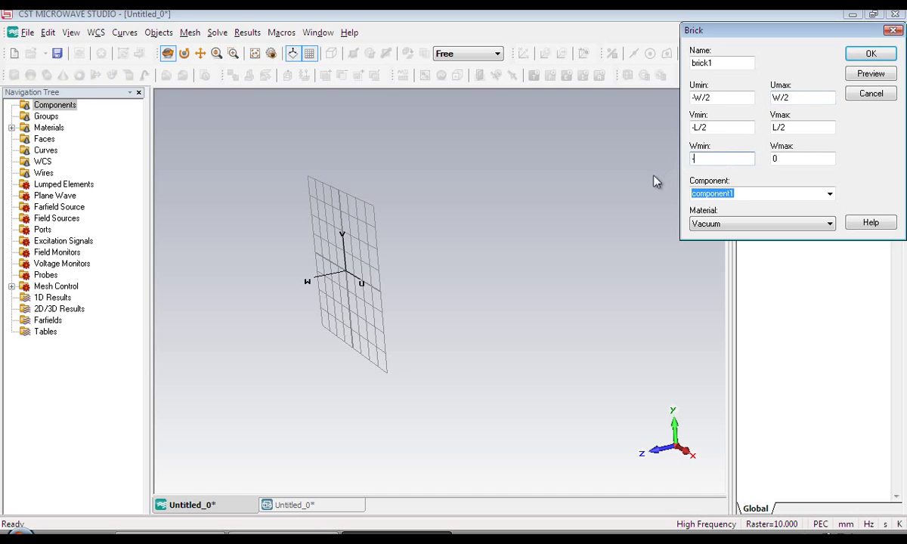
{"action": "left_click", "coordinate": [872, 73]}
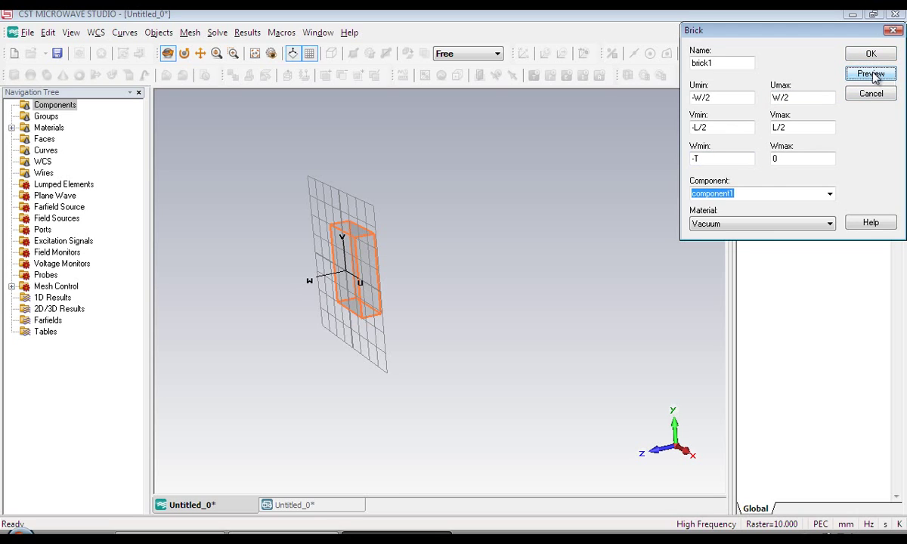
{"action": "double_click", "coordinate": [786, 162]}
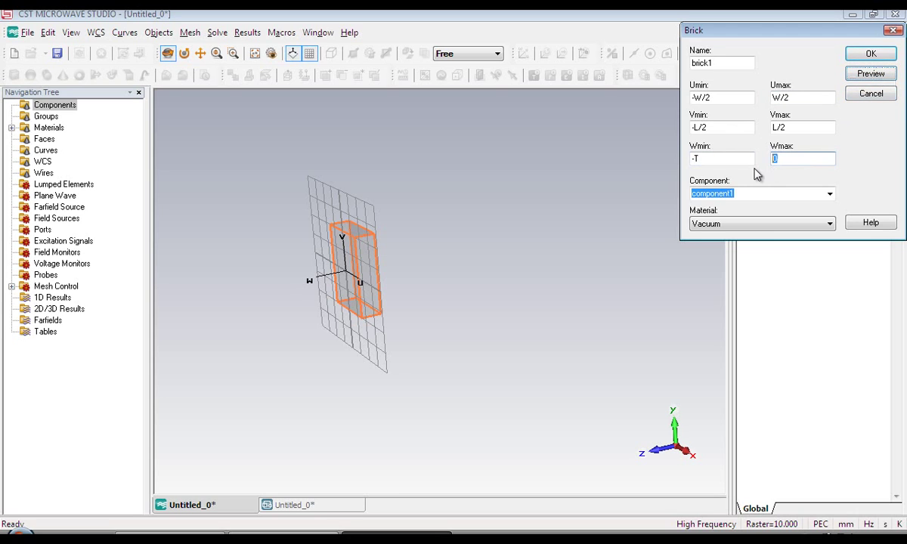
{"action": "type", "text": "T"}
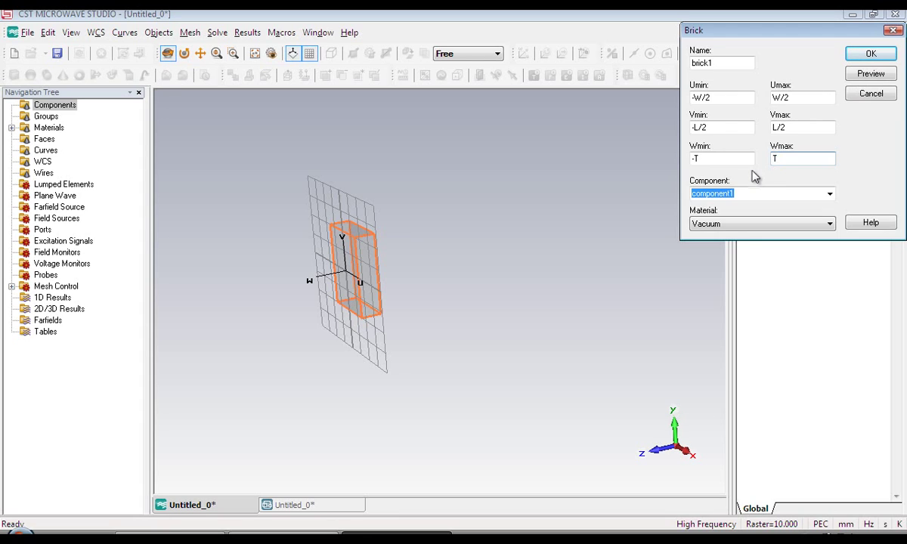
{"action": "double_click", "coordinate": [686, 160]}
{"action": "type", "text": "0"}
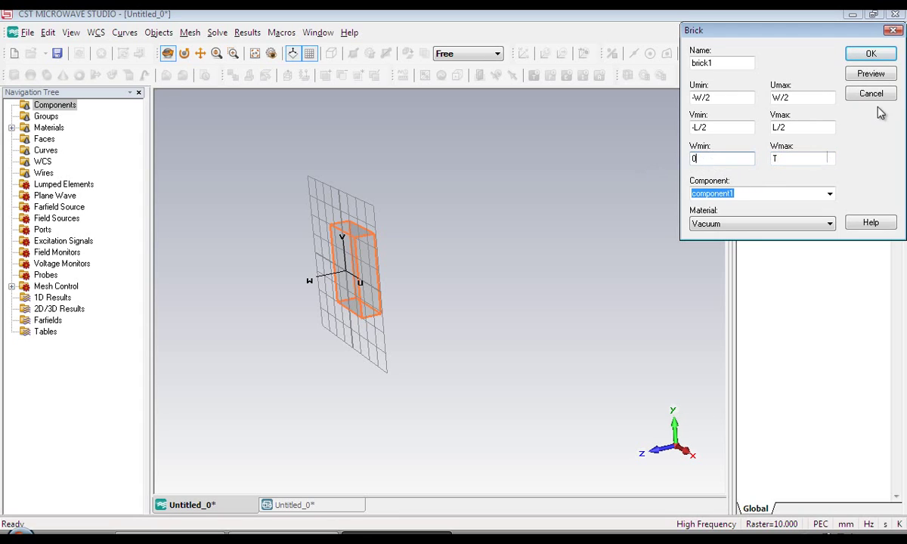
{"action": "left_click", "coordinate": [874, 79]}
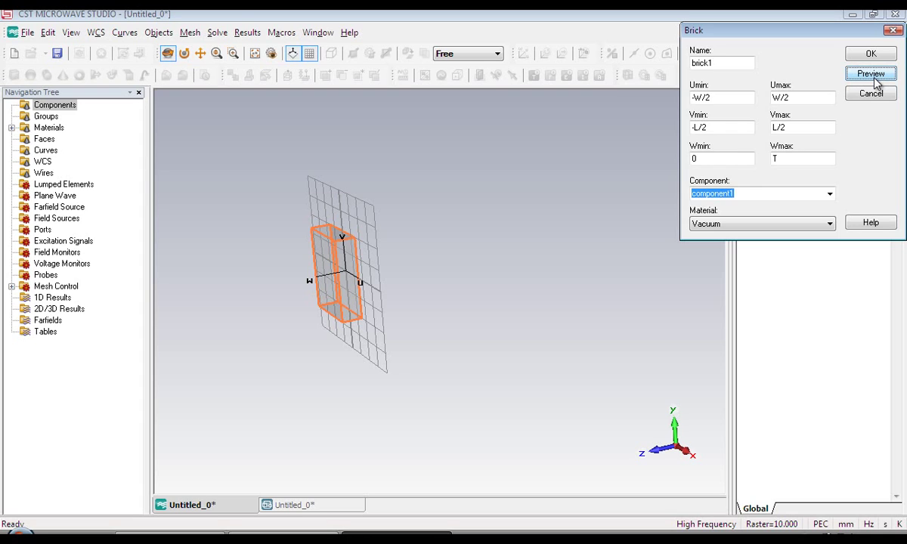
Step: Load Copper (annealed) from the material library and create brick1
{"action": "left_click", "coordinate": [770, 231]}
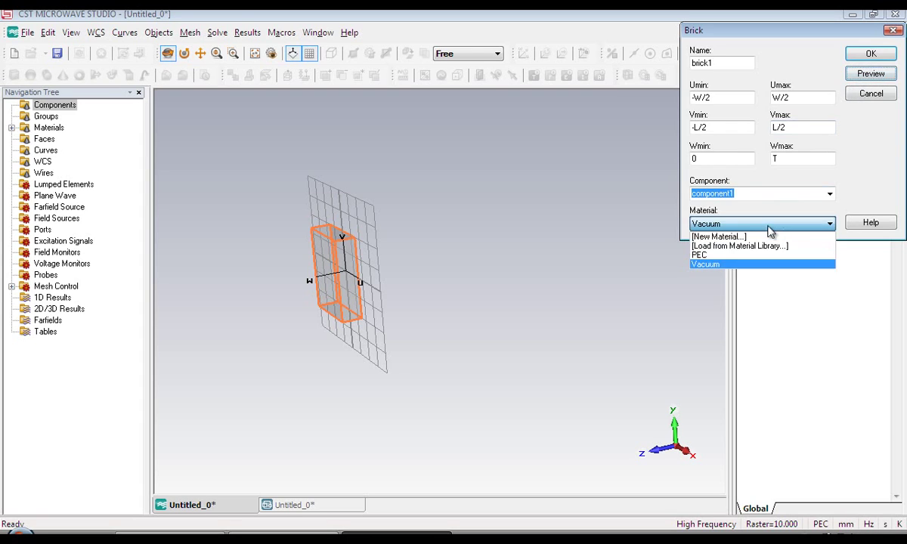
{"action": "left_click", "coordinate": [753, 246]}
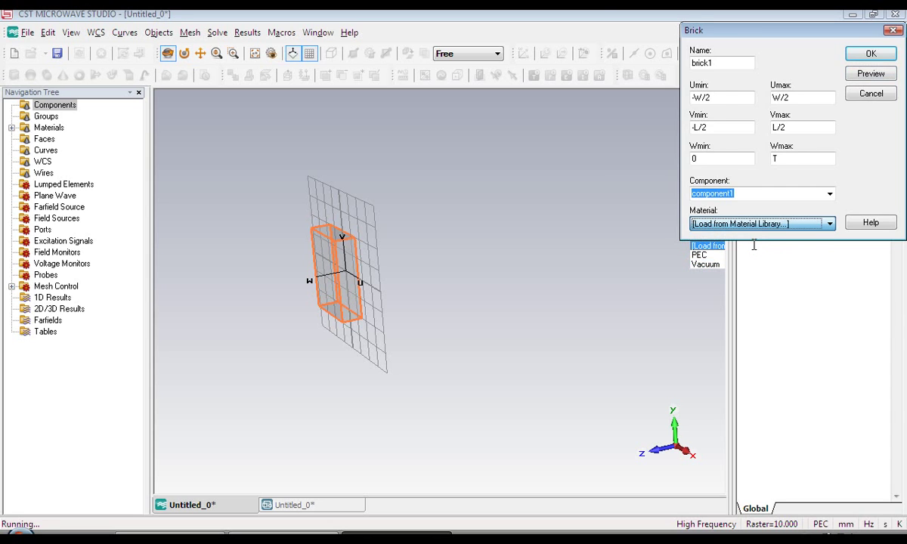
{"action": "key", "text": "c"}
{"action": "key", "text": "Down"}
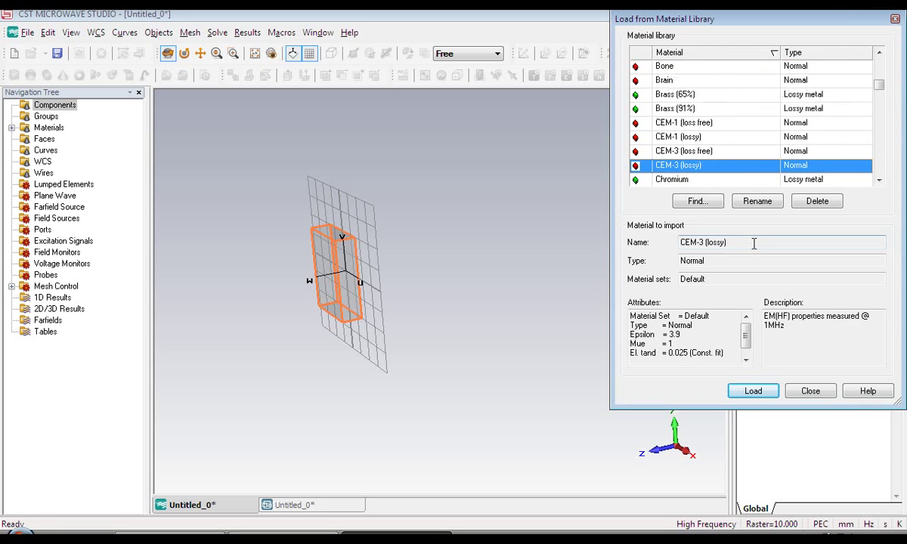
{"action": "key", "text": "Down"}
{"action": "key", "text": "Down"}
{"action": "key", "text": "Down"}
{"action": "key", "text": "Down"}
{"action": "key", "text": "Down"}
{"action": "key", "text": "Page_Up"}
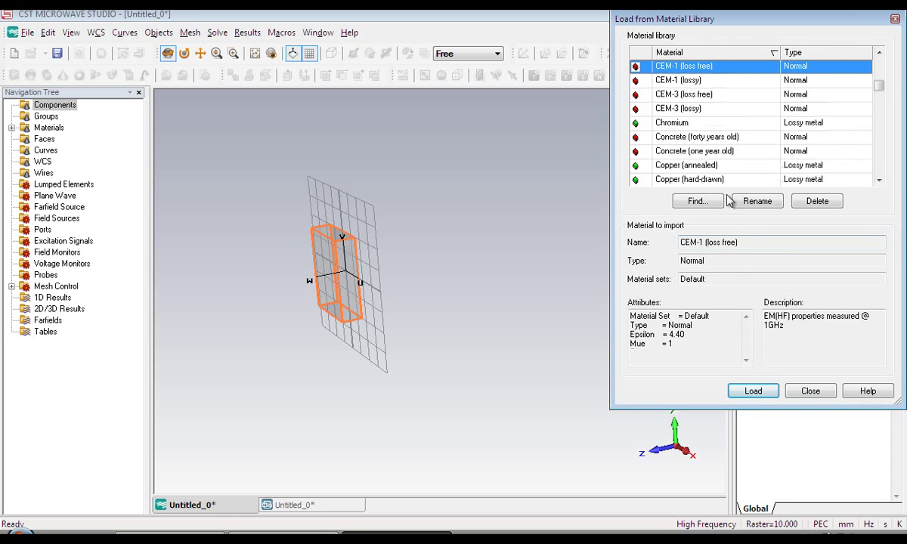
{"action": "left_click", "coordinate": [662, 149]}
{"action": "left_click", "coordinate": [707, 166]}
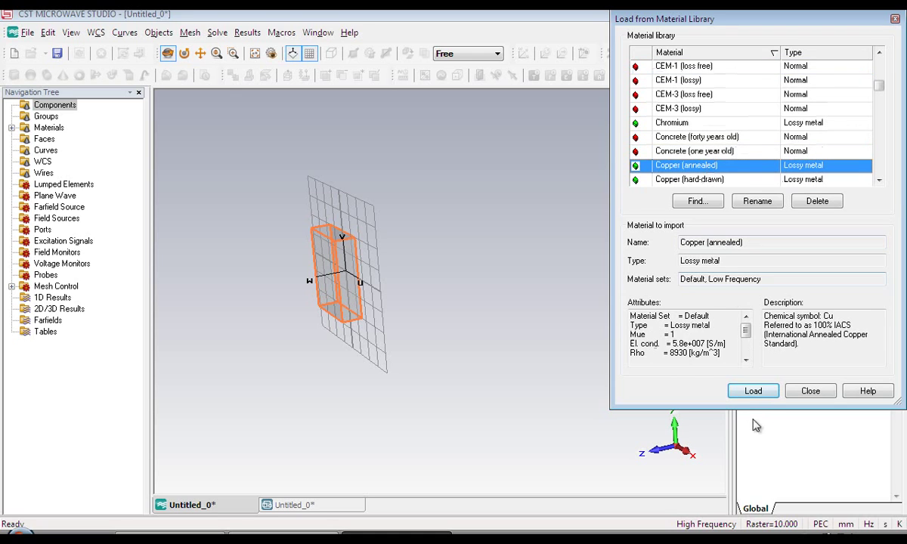
{"action": "left_click", "coordinate": [749, 394]}
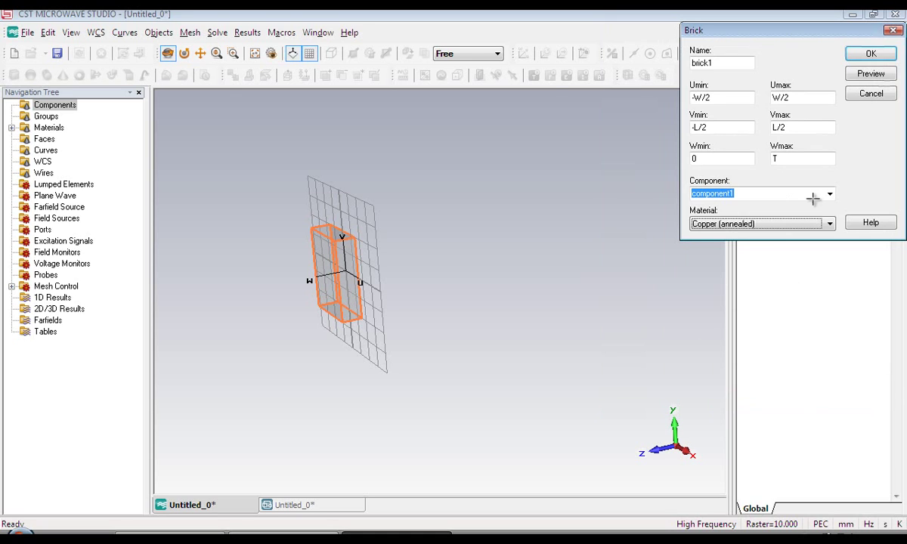
{"action": "left_click", "coordinate": [869, 54]}
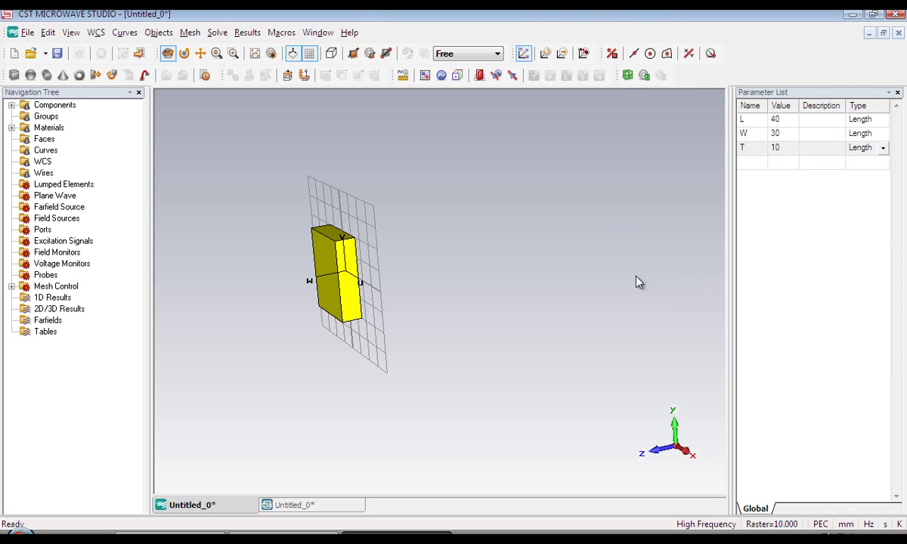
Step: Expand Components > component1 and select brick1 to see its Copper (annealed) properties
{"action": "left_click", "coordinate": [11, 106]}
{"action": "left_click", "coordinate": [25, 116]}
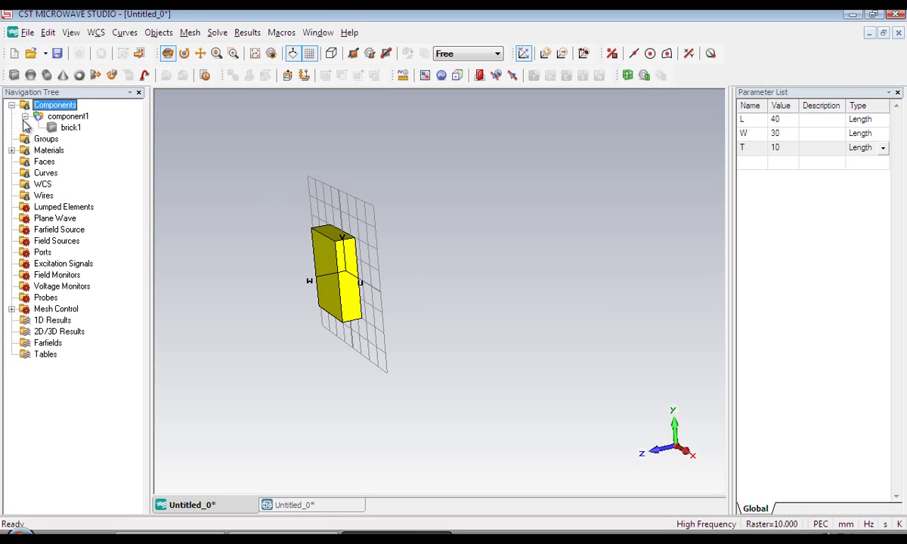
{"action": "left_click", "coordinate": [60, 141]}
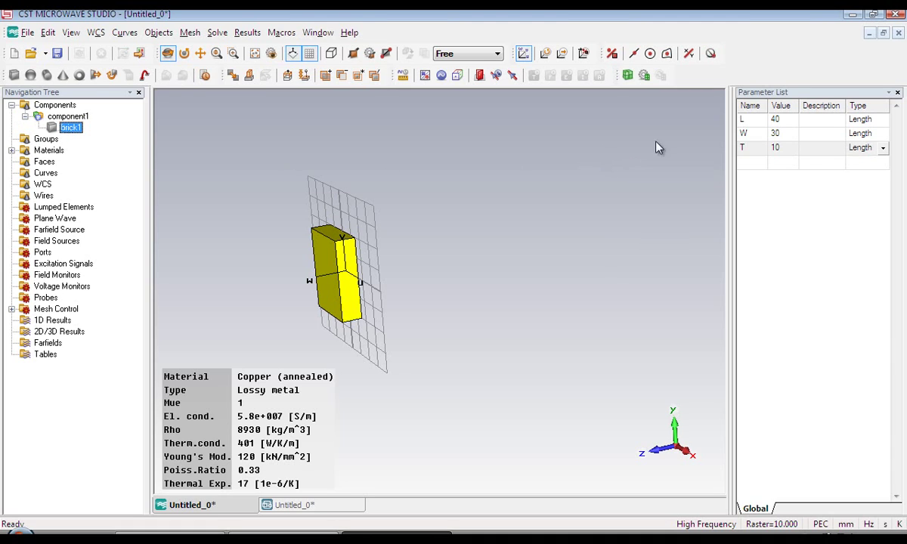
Step: Change the parameter values to L = 50, W = 40 and T = 30
{"action": "double_click", "coordinate": [778, 123]}
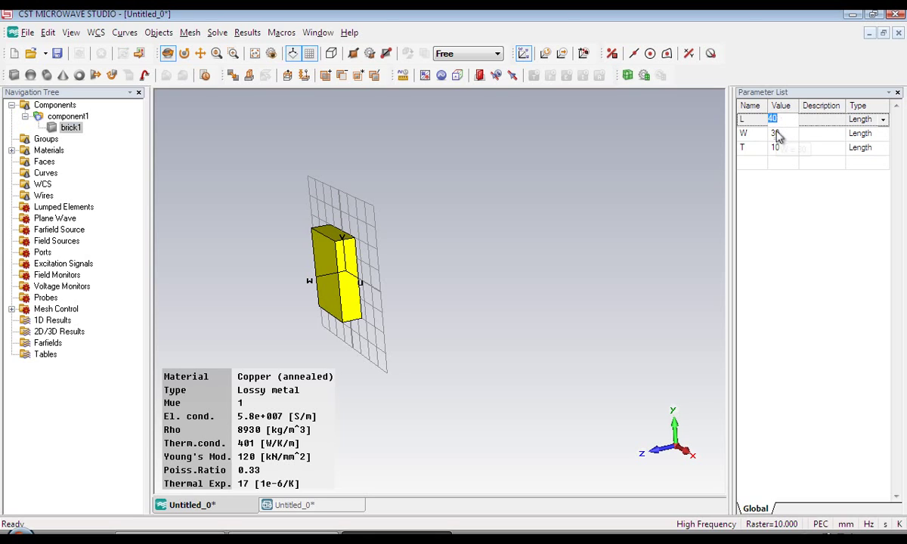
{"action": "type", "text": "50"}
{"action": "key", "text": "Return"}
{"action": "type", "text": "4"}
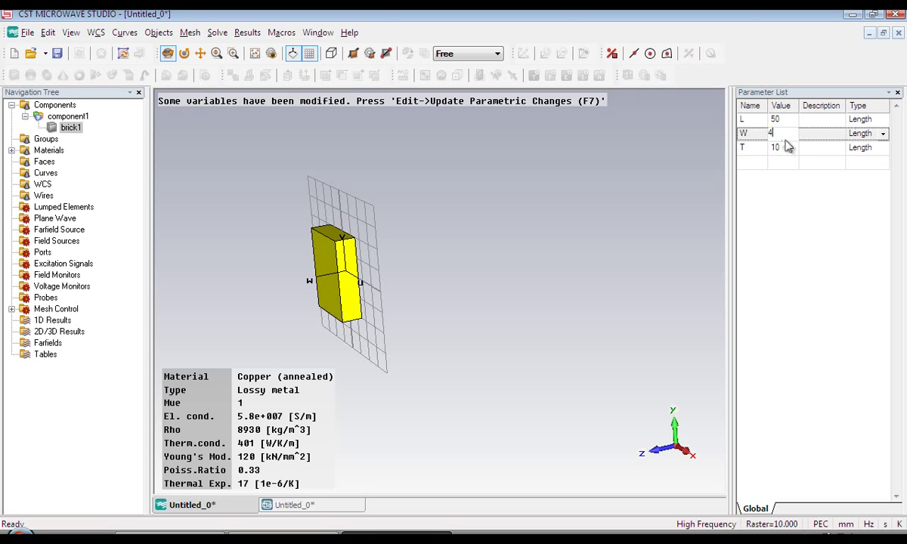
{"action": "type", "text": "0"}
{"action": "key", "text": "Return"}
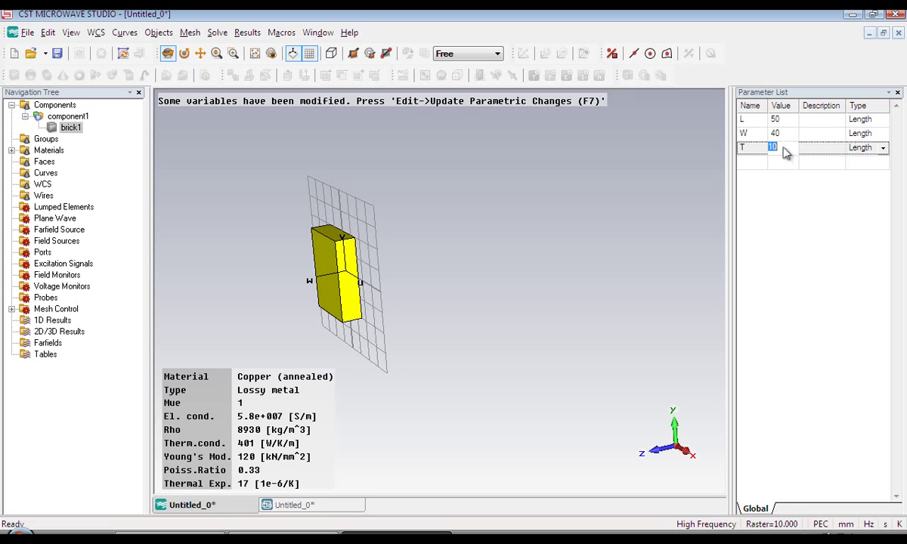
{"action": "type", "text": "3"}
{"action": "key", "text": "Return"}
{"action": "left_click", "coordinate": [795, 137]}
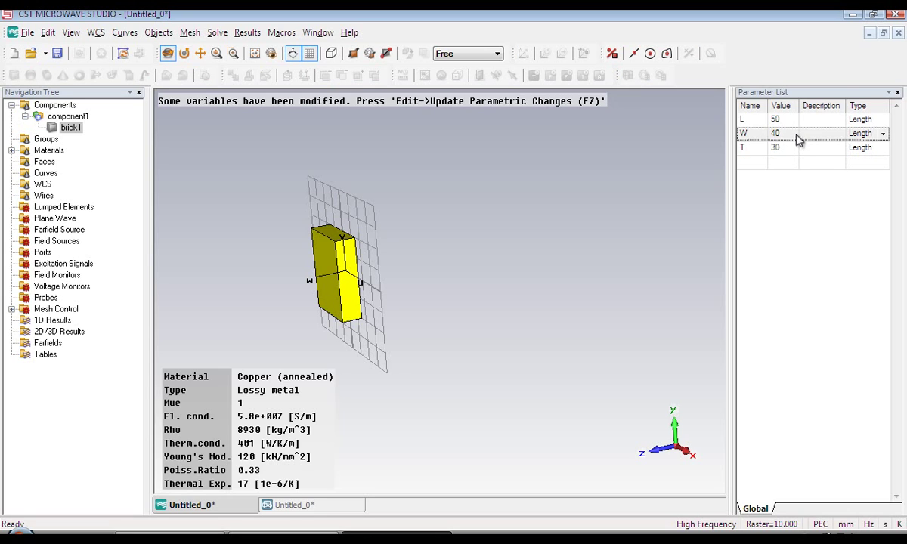
Step: Apply the parametric update with F7 and rotate the view to face the brick
{"action": "key", "text": "F7"}
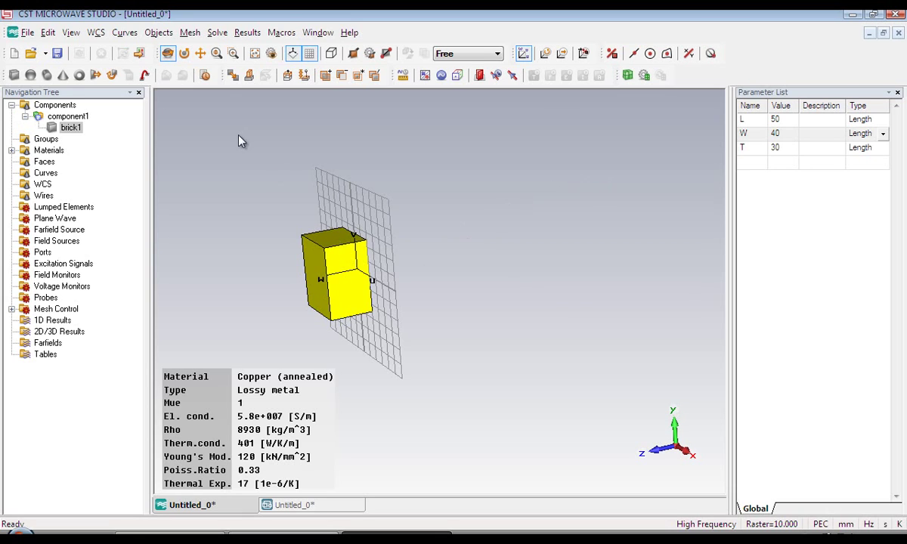
{"action": "left_click", "coordinate": [167, 53]}
{"action": "mouse_move", "coordinate": [308, 291]}
{"action": "left_mouse_down"}
{"action": "mouse_move", "coordinate": [316, 306]}
{"action": "mouse_move", "coordinate": [323, 270]}
{"action": "left_mouse_up"}
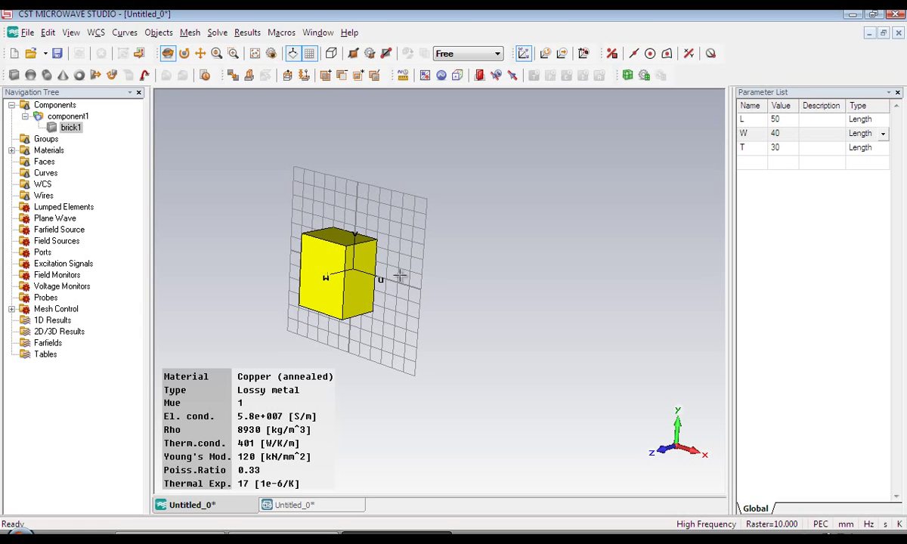
Step: Add parameters R = 15 and H = 20 to the Parameter List
{"action": "left_click", "coordinate": [751, 163]}
{"action": "type", "text": "R"}
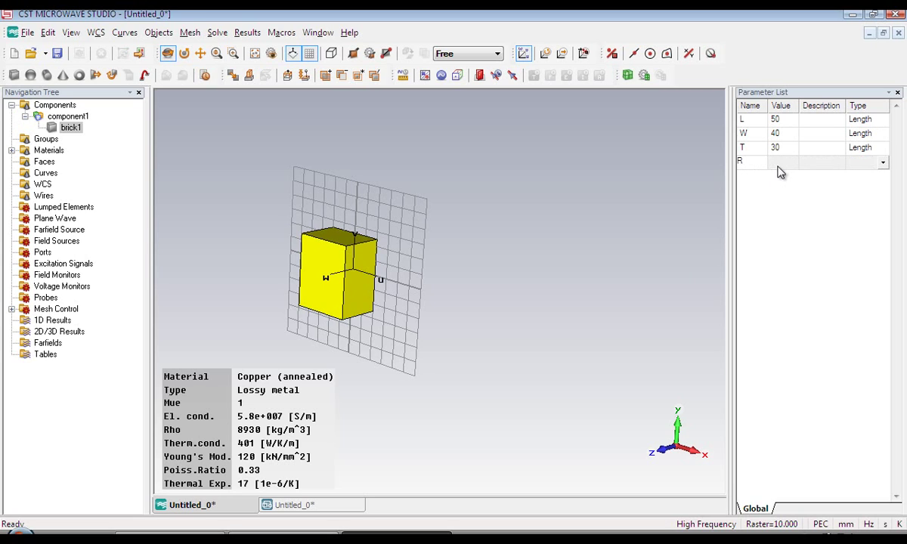
{"action": "key", "text": "Tab"}
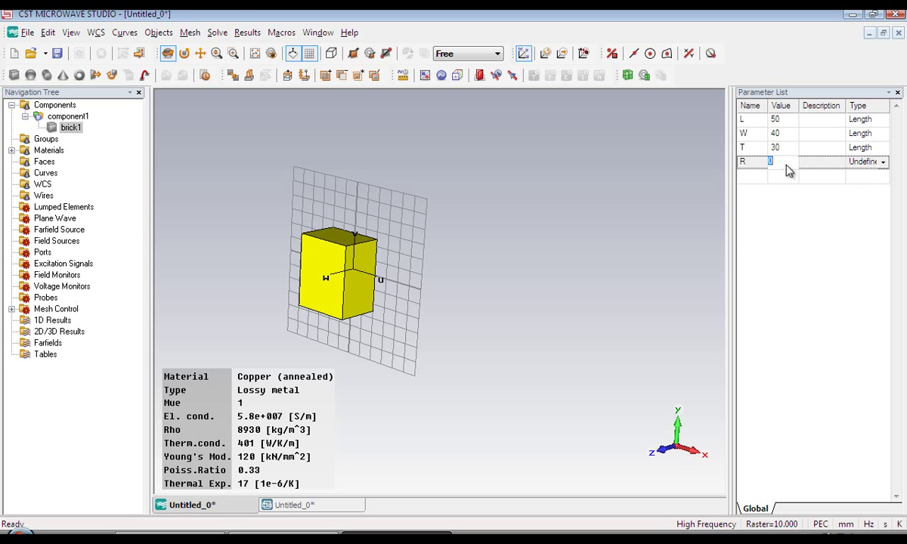
{"action": "type", "text": "15"}
{"action": "left_click", "coordinate": [751, 178]}
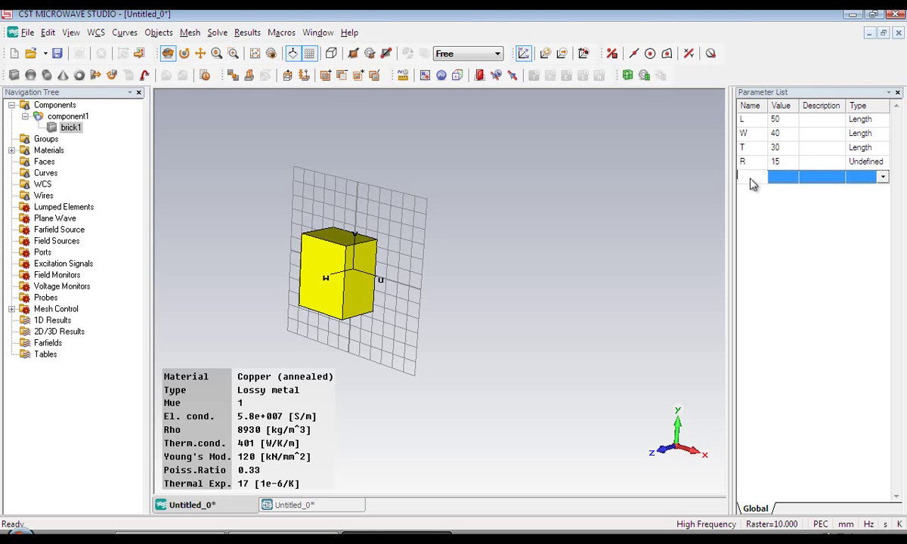
{"action": "type", "text": "H"}
{"action": "key", "text": "Tab"}
{"action": "type", "text": "2"}
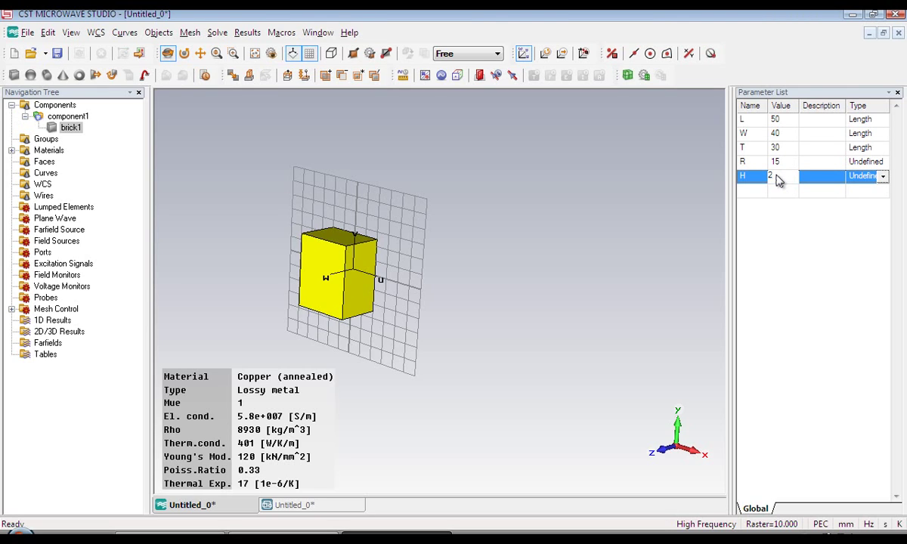
{"action": "type", "text": "0"}
Step: Set the type of R and H to Length
{"action": "left_click", "coordinate": [885, 165]}
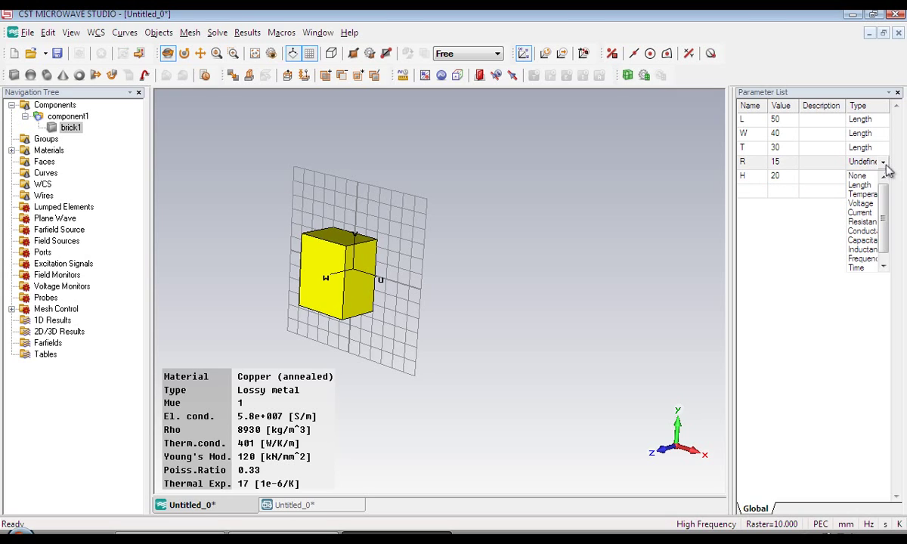
{"action": "left_click", "coordinate": [874, 185]}
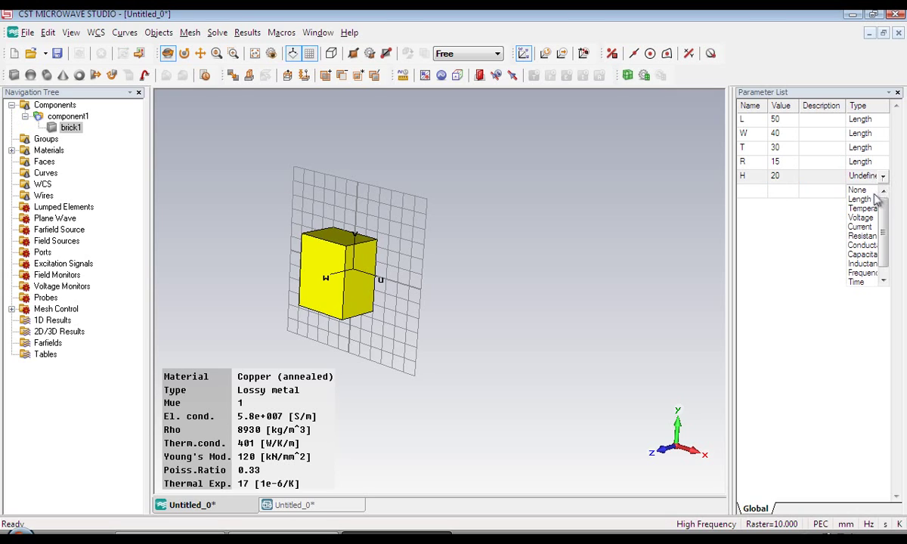
{"action": "left_click", "coordinate": [872, 199]}
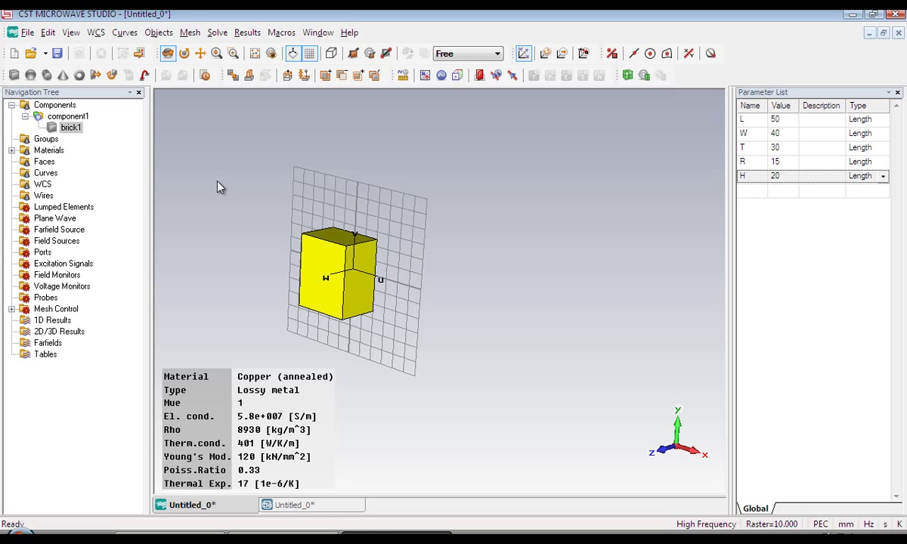
Step: Pick the brick's front face and align the WCS to it
{"action": "left_click", "coordinate": [157, 32]}
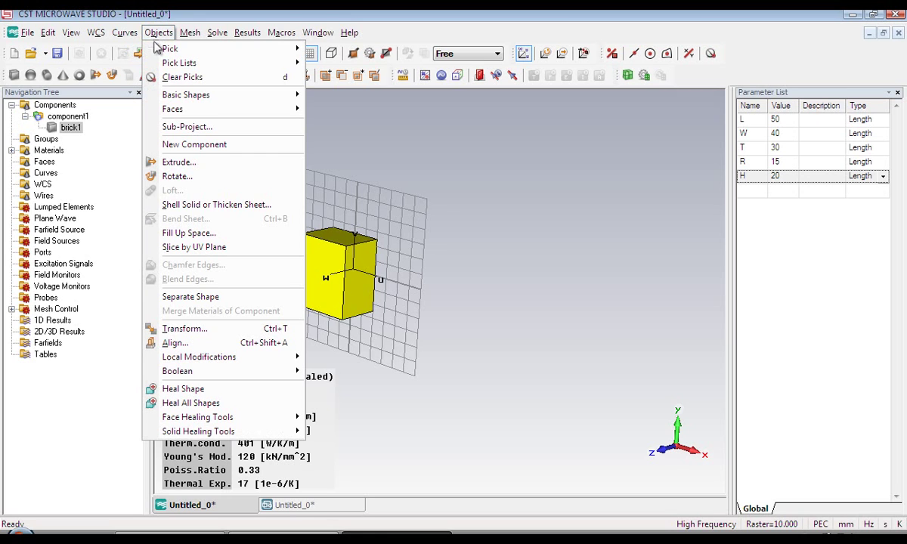
{"action": "mouse_move", "coordinate": [219, 48]}
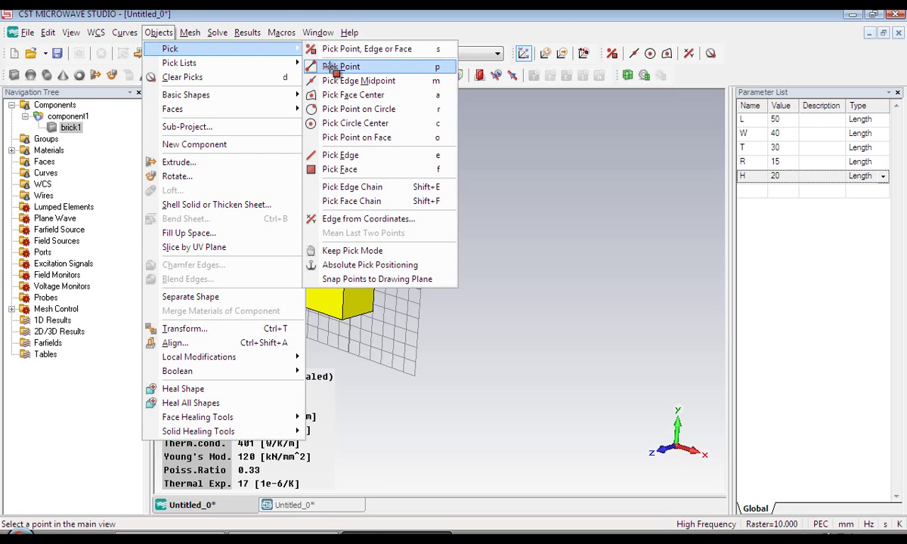
{"action": "left_click", "coordinate": [337, 169]}
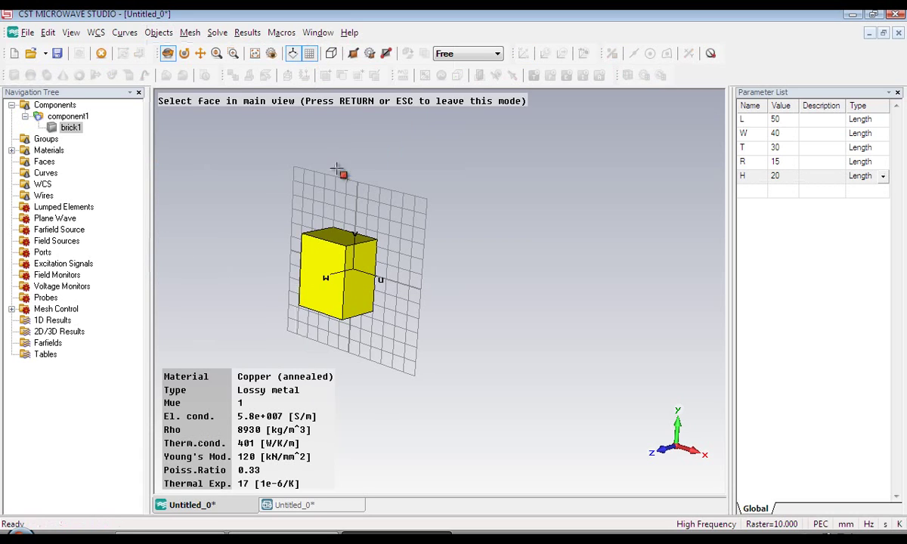
{"action": "double_click", "coordinate": [324, 266]}
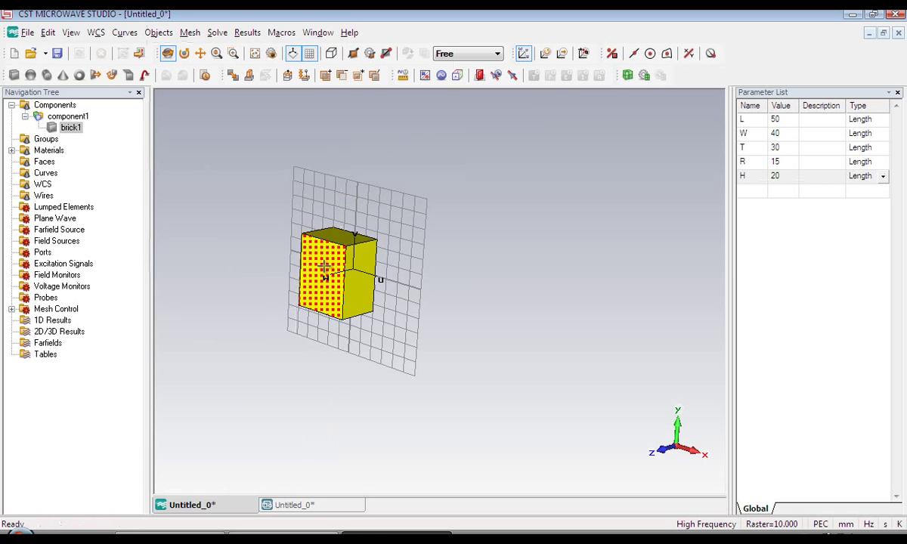
{"action": "left_click", "coordinate": [96, 32]}
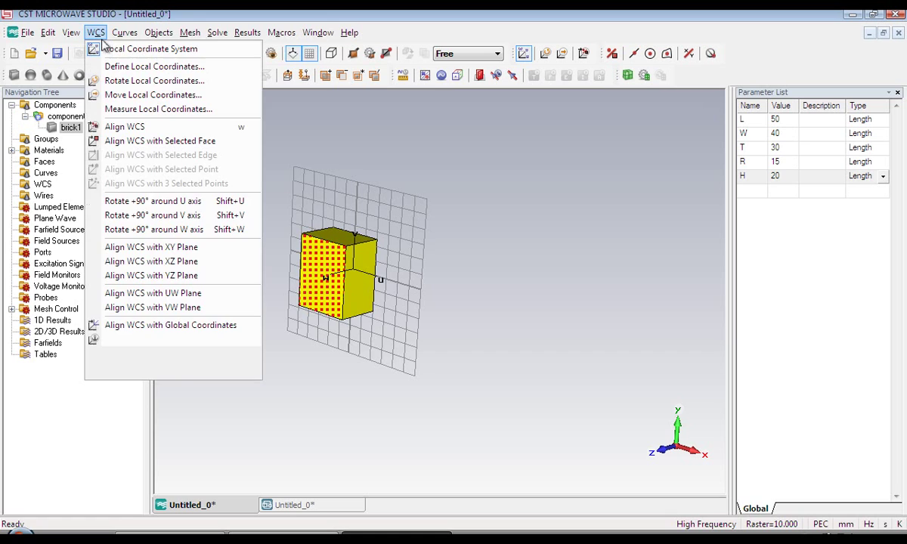
{"action": "left_click", "coordinate": [121, 148]}
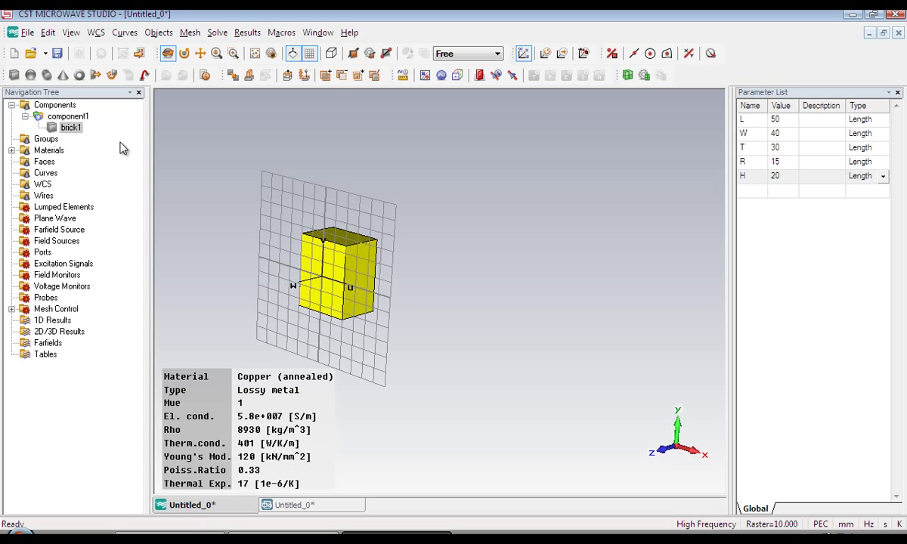
Step: Create cylinder CYLINDER1 with outer radius R and Wmax H on the brick's face
{"action": "left_click", "coordinate": [50, 75]}
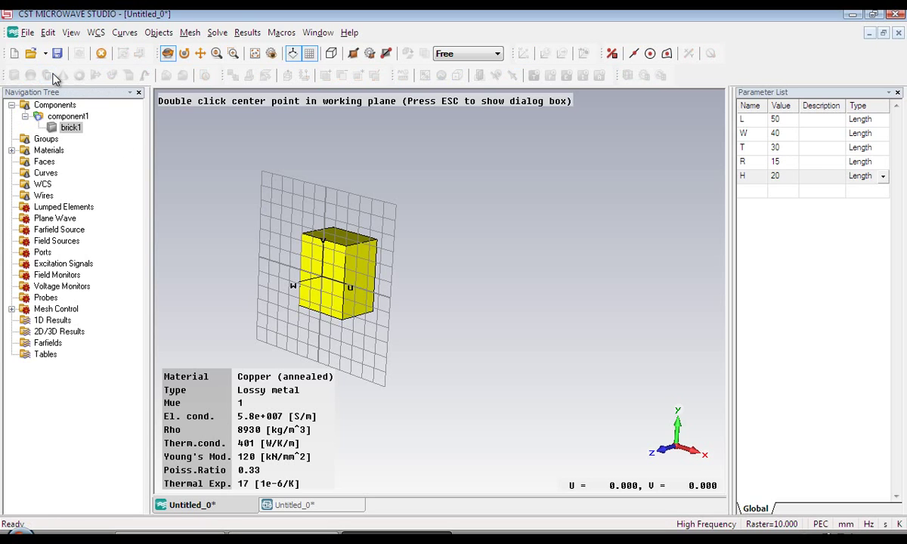
{"action": "key", "text": "Escape"}
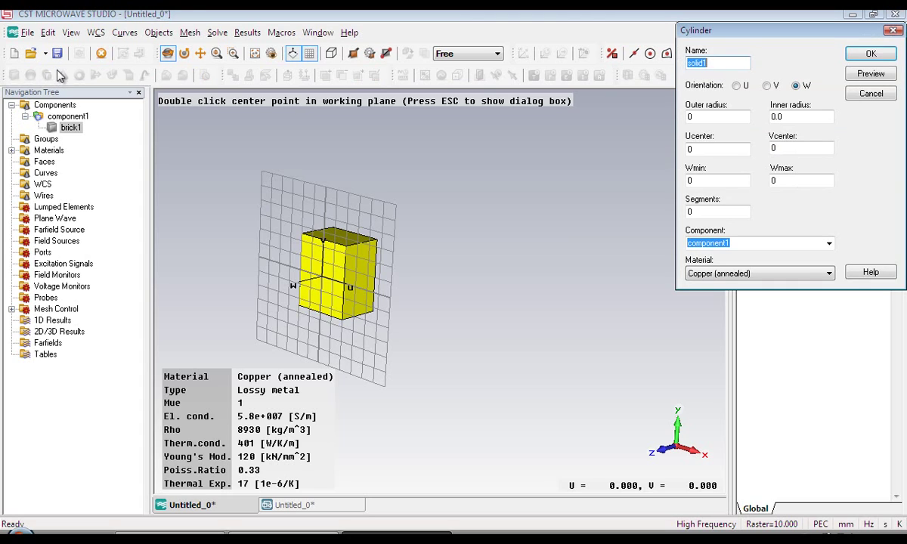
{"action": "type", "text": "CYLINDE"}
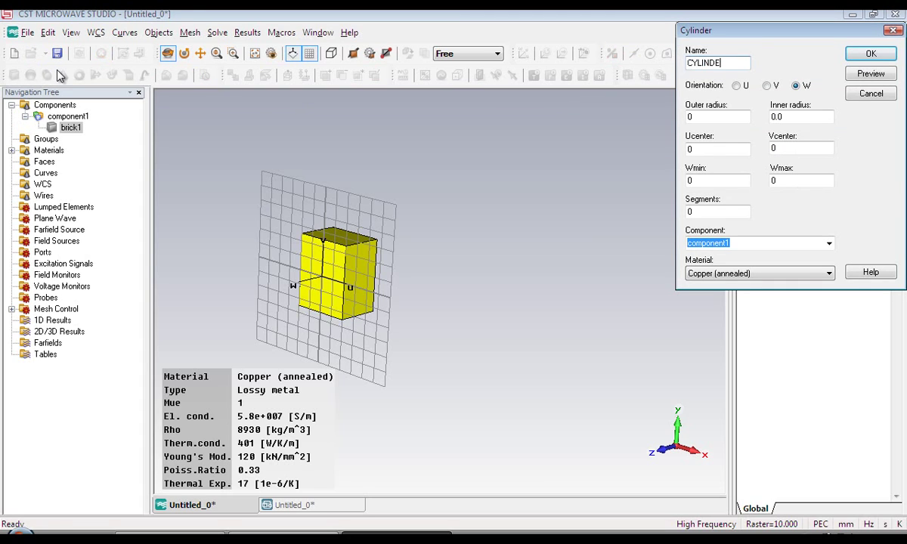
{"action": "type", "text": "R1"}
{"action": "double_click", "coordinate": [719, 115]}
{"action": "type", "text": "R"}
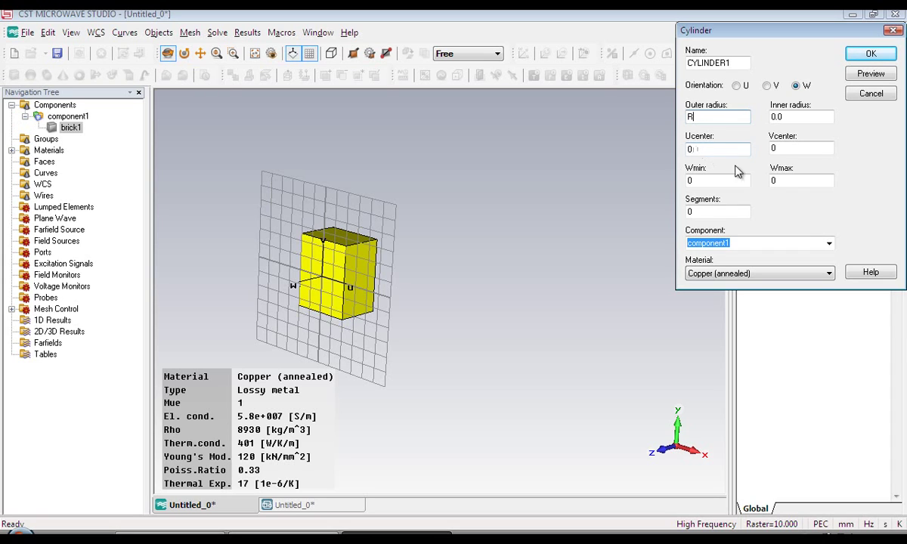
{"action": "double_click", "coordinate": [774, 181]}
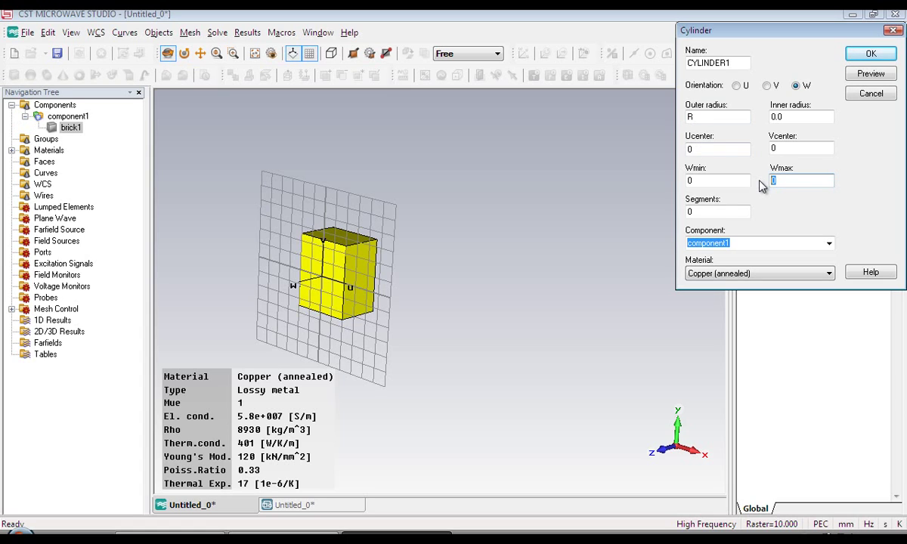
{"action": "type", "text": "H"}
{"action": "left_click", "coordinate": [877, 54]}
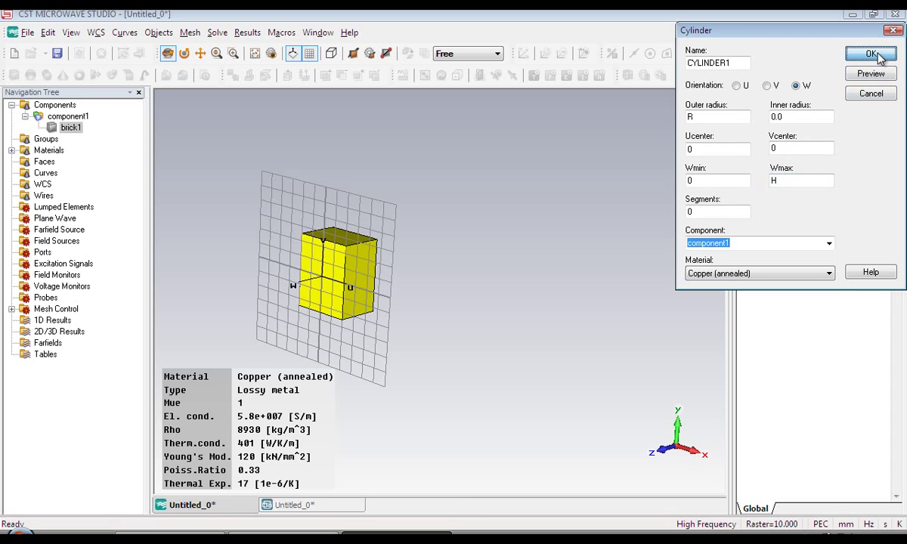
{"action": "left_click", "coordinate": [878, 55]}
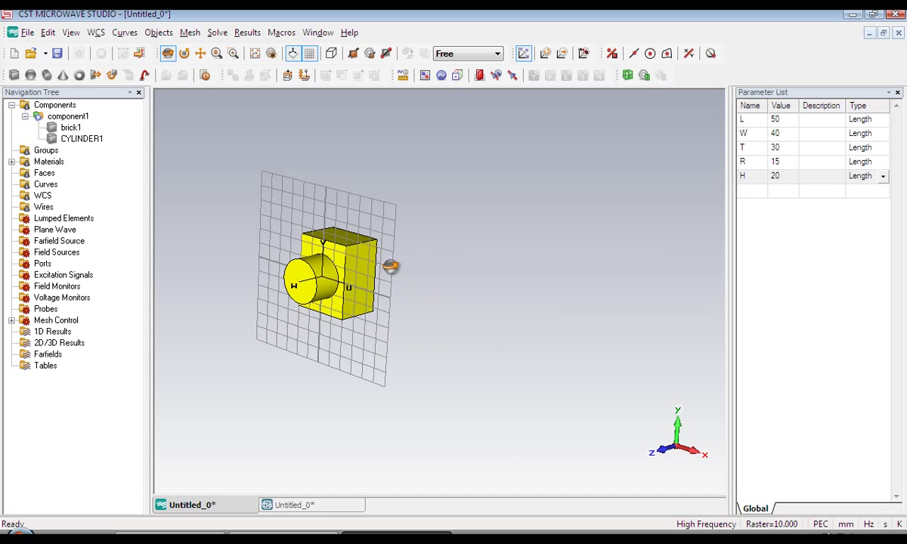
Step: Rotate the view to expose the brick's far face opposite the cylinder
{"action": "left_click", "coordinate": [168, 53]}
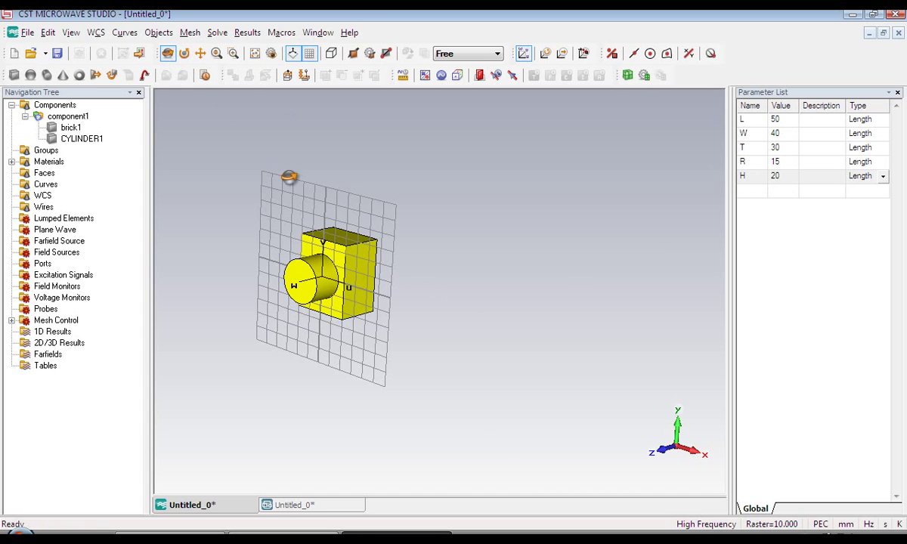
{"action": "left_click_drag", "start_coordinate": [394, 319], "coordinate": [341, 295]}
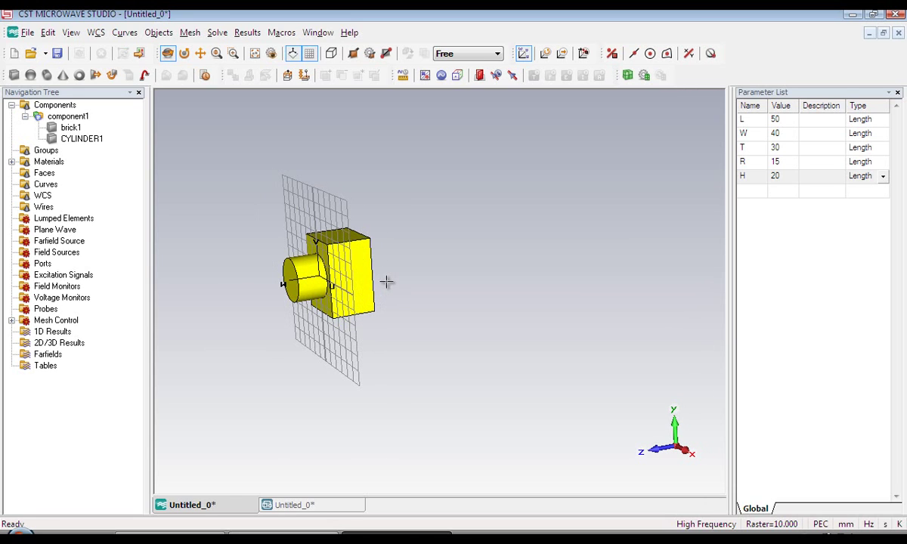
{"action": "mouse_move", "coordinate": [370, 282]}
{"action": "left_mouse_down"}
{"action": "mouse_move", "coordinate": [344, 283]}
{"action": "mouse_move", "coordinate": [395, 271]}
{"action": "mouse_move", "coordinate": [355, 261]}
{"action": "mouse_move", "coordinate": [300, 290]}
{"action": "mouse_move", "coordinate": [283, 273]}
{"action": "left_mouse_up"}
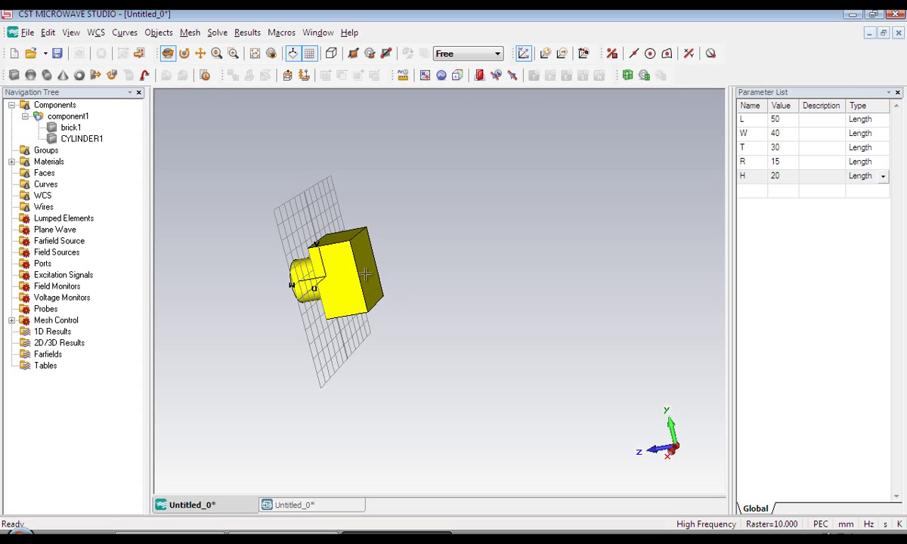
Step: Pick the brick's right-hand face with Pick Face and start an Extrude on it
{"action": "left_click", "coordinate": [174, 33]}
{"action": "mouse_move", "coordinate": [171, 48]}
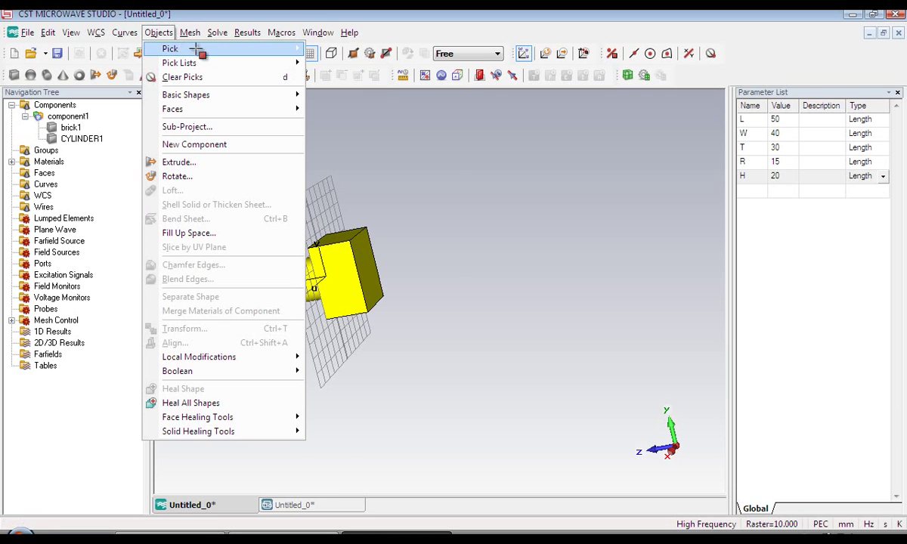
{"action": "left_click", "coordinate": [333, 169]}
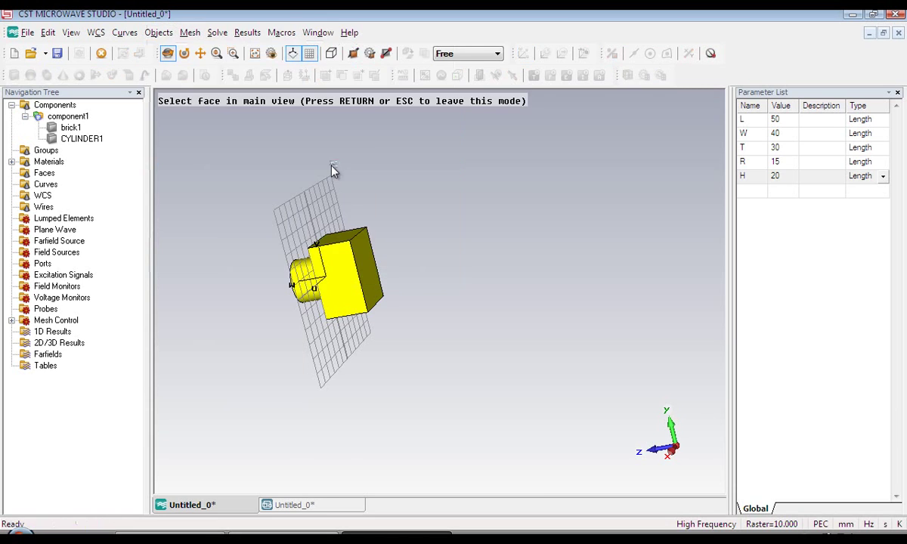
{"action": "left_click", "coordinate": [359, 265]}
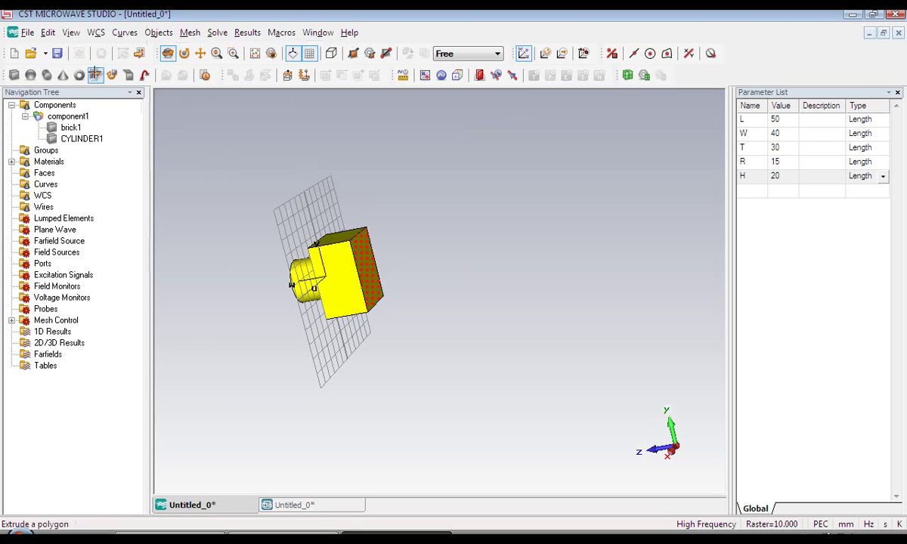
{"action": "left_click", "coordinate": [96, 75]}
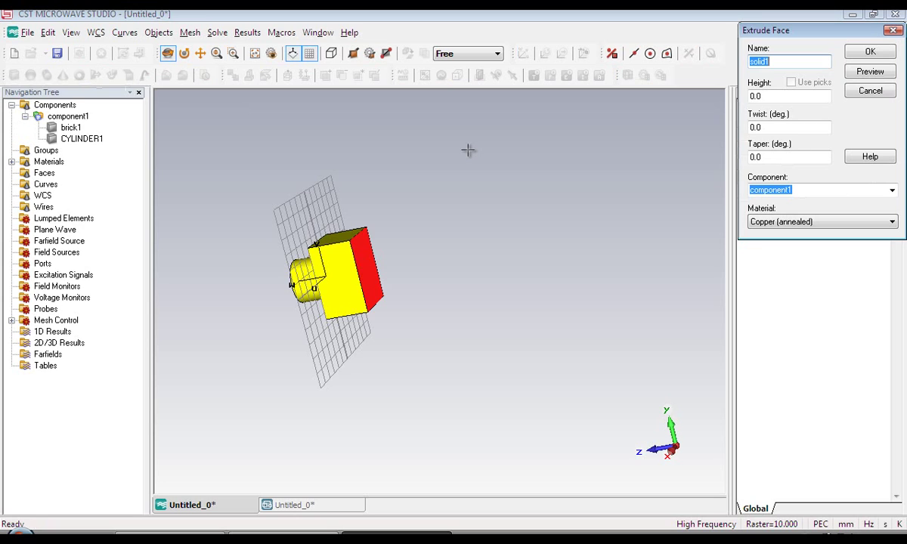
Step: Extrude the face as 'extension' with height 30, twist 30 and taper -30
{"action": "type", "text": "extens"}
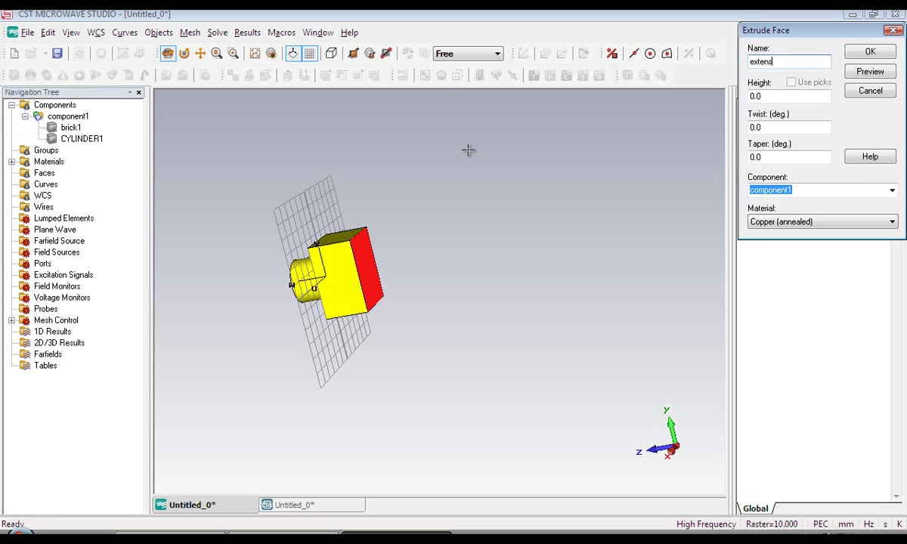
{"action": "type", "text": "ion"}
{"action": "double_click", "coordinate": [762, 97]}
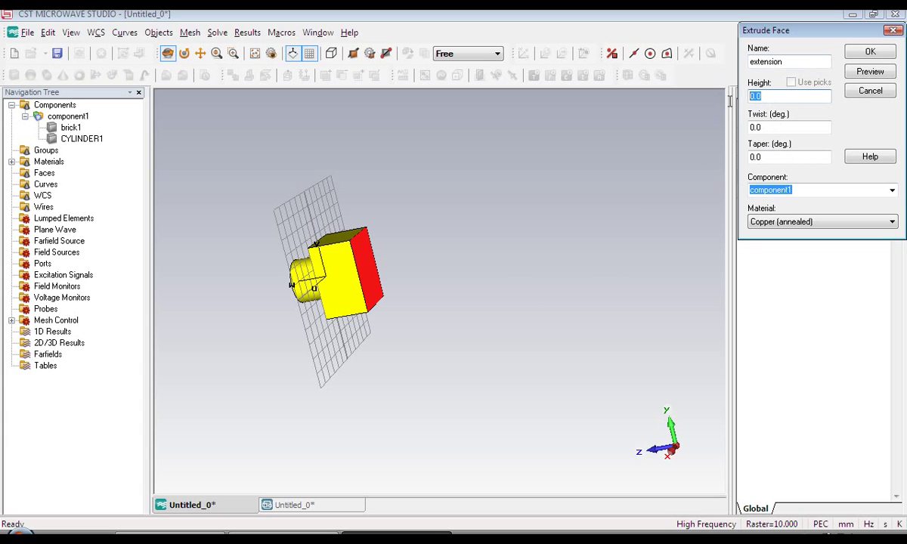
{"action": "type", "text": "30"}
{"action": "left_click", "coordinate": [764, 129]}
{"action": "left_click", "coordinate": [764, 128]}
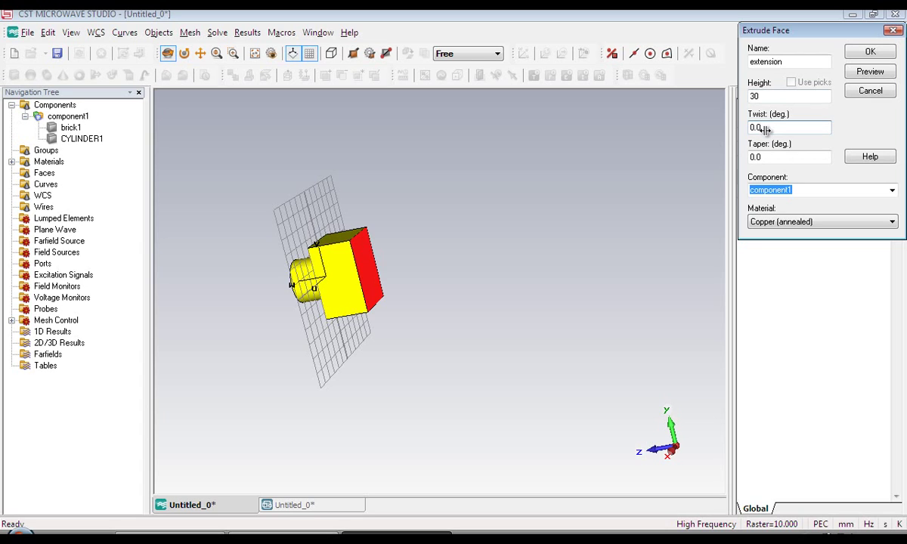
{"action": "left_click_drag", "start_coordinate": [764, 128], "coordinate": [733, 138]}
{"action": "type", "text": "3"}
{"action": "type", "text": "0"}
{"action": "left_click", "coordinate": [763, 157]}
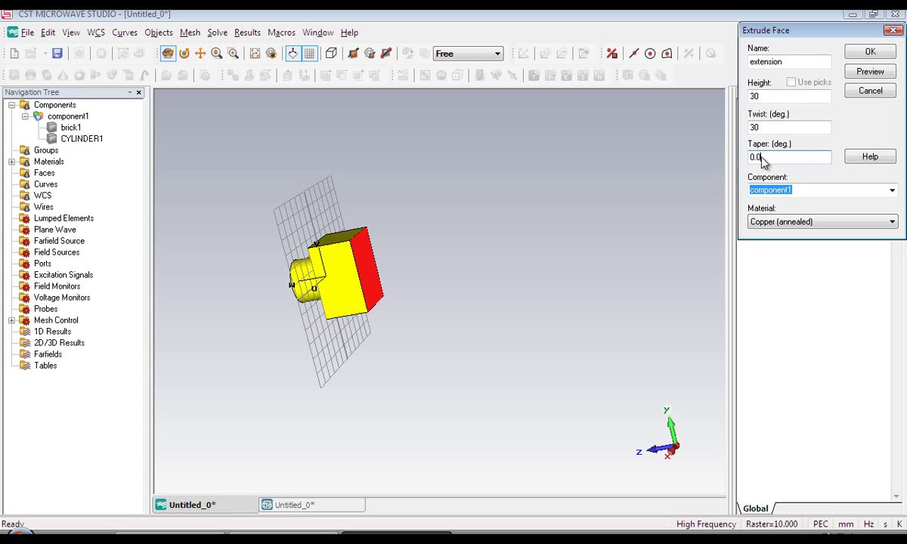
{"action": "left_click_drag", "start_coordinate": [762, 157], "coordinate": [743, 157]}
{"action": "type", "text": "-"}
{"action": "type", "text": "30"}
{"action": "left_click", "coordinate": [871, 52]}
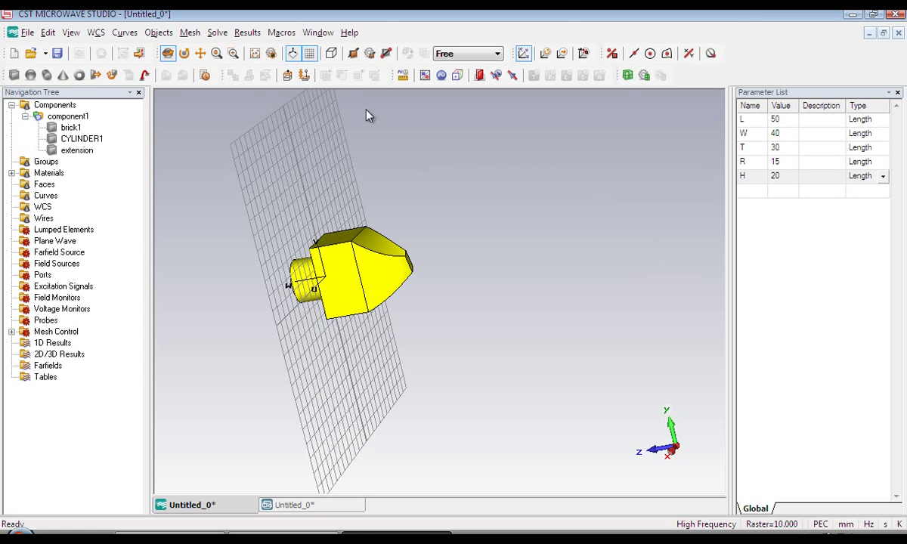
Step: Toggle off the working-plane grid in the toolbar
{"action": "left_click", "coordinate": [311, 55]}
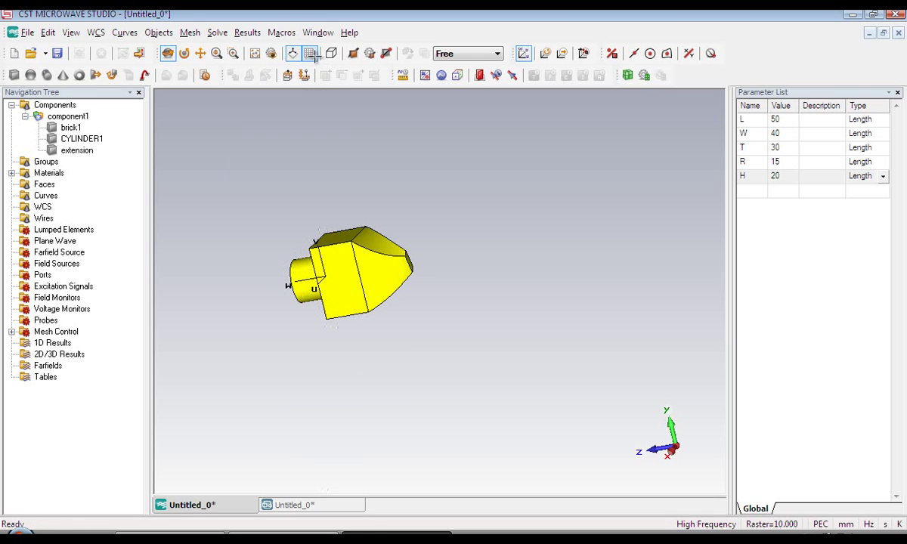